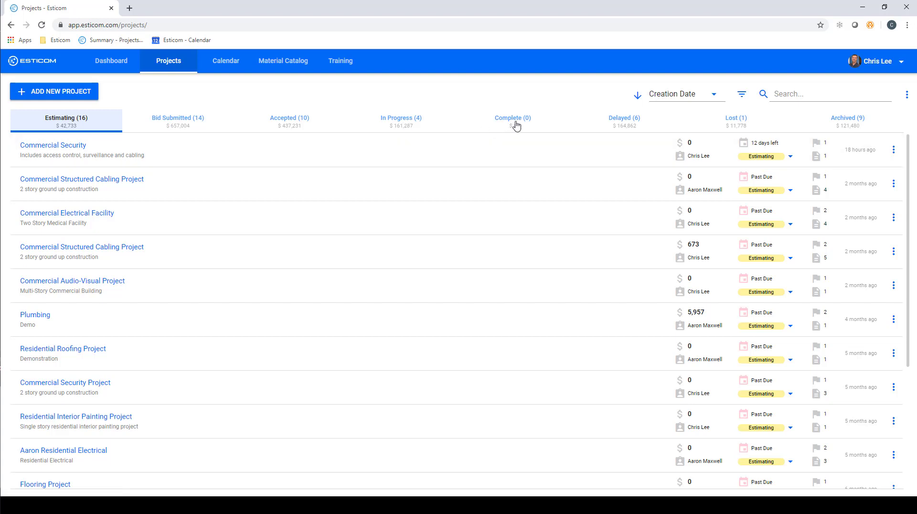
Step: Open the Commercial Security project and upload the Security Drawings rev 00 file to its plans
click(78, 149)
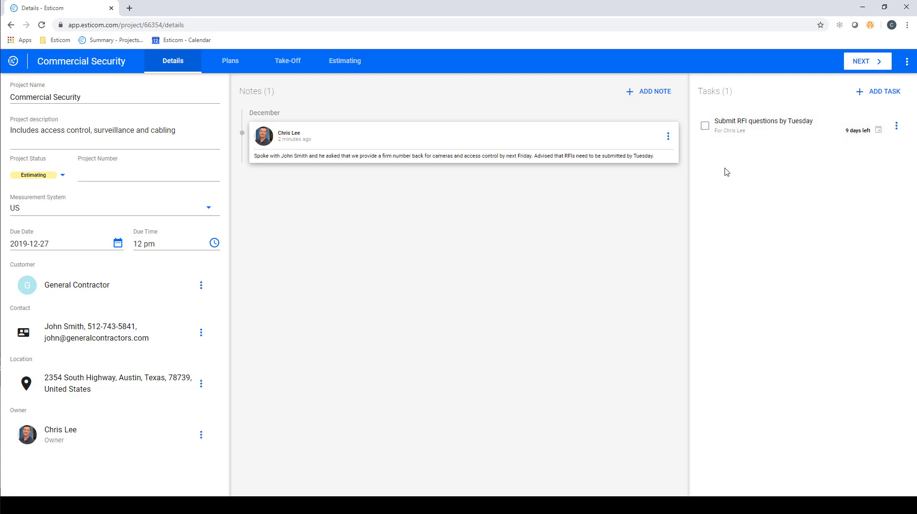
click(232, 61)
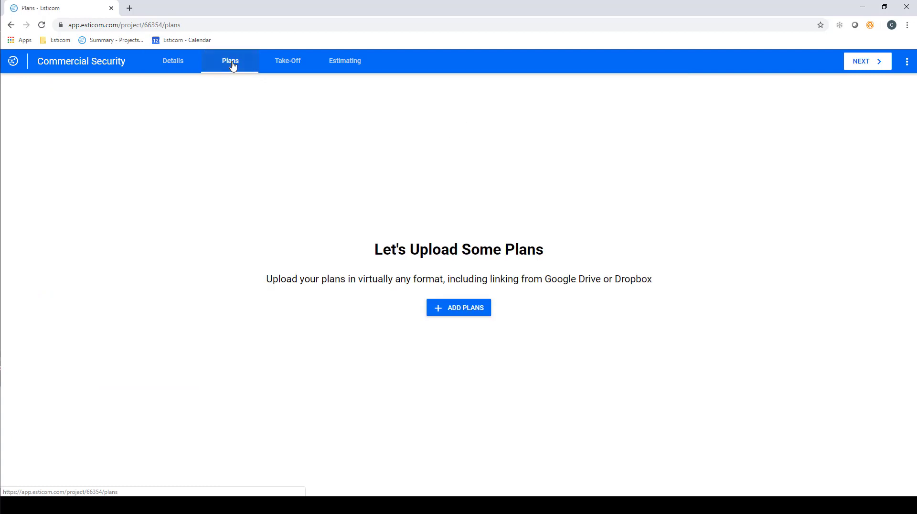
click(455, 308)
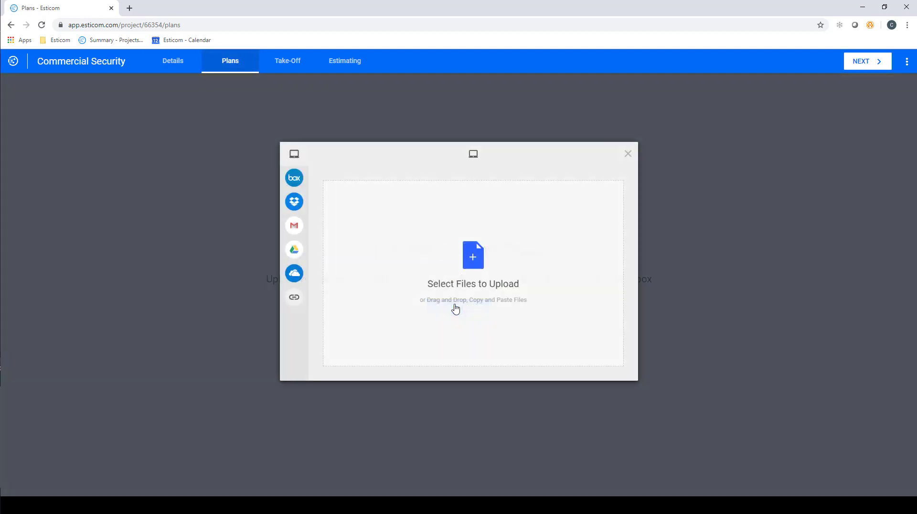
click(473, 258)
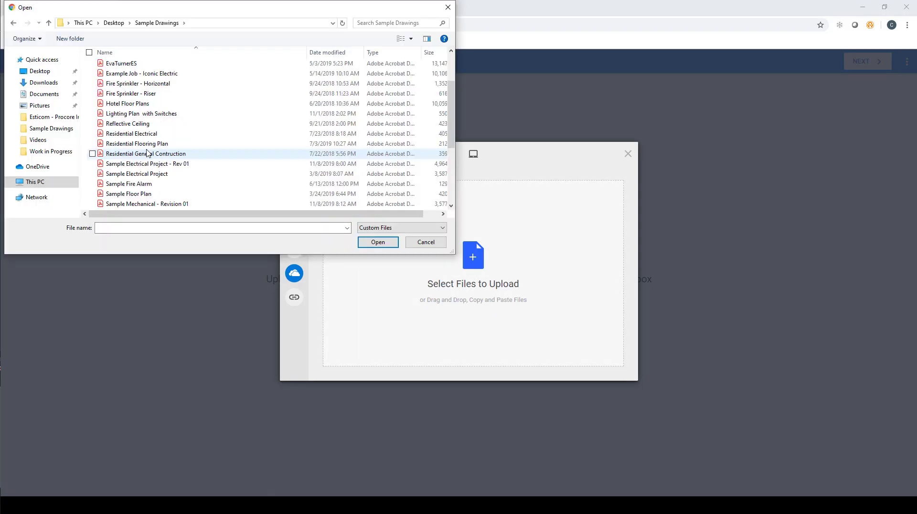
scroll(147, 153, down, 4)
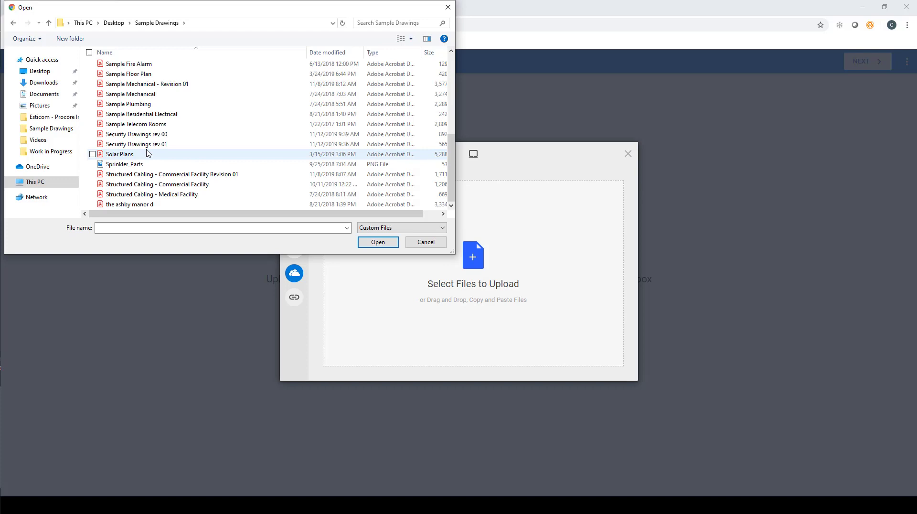
scroll(147, 153, up, 1)
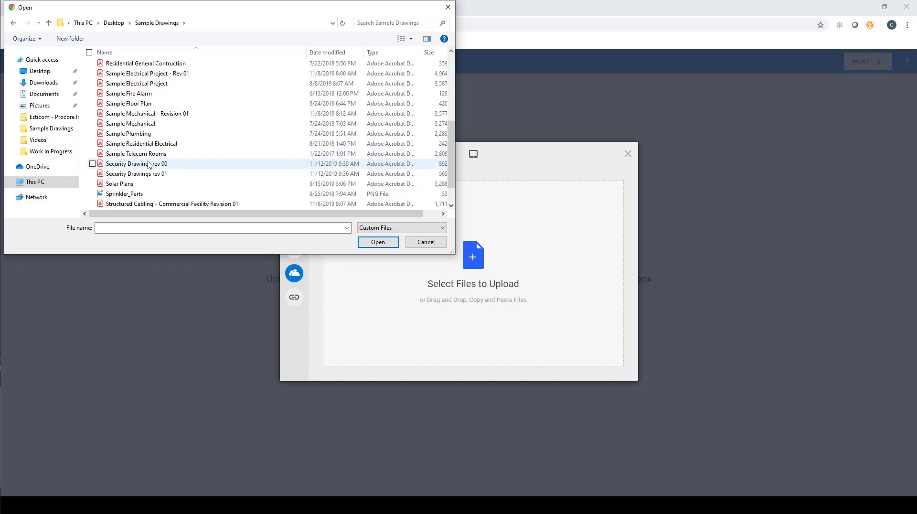
double_click(148, 164)
click(609, 370)
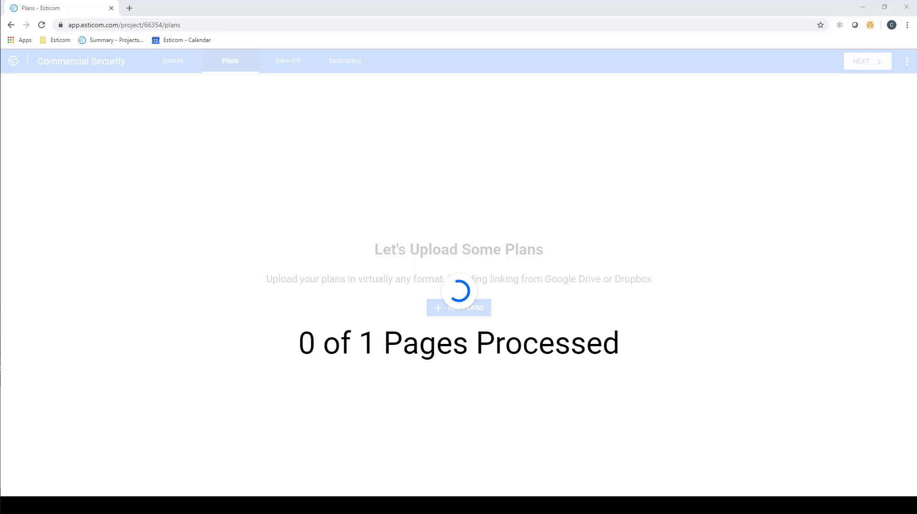
Step: Rename the uploaded plan folder as Security Drawings
double_click(65, 145)
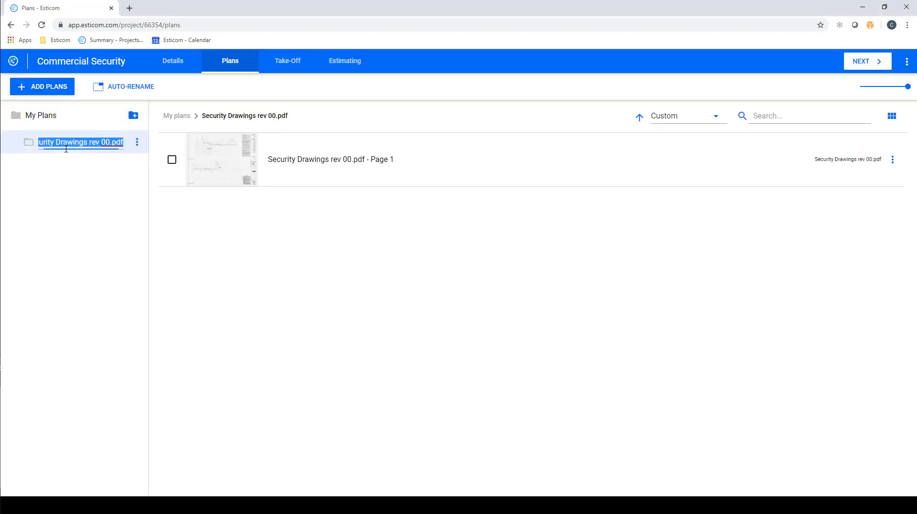
click(92, 142)
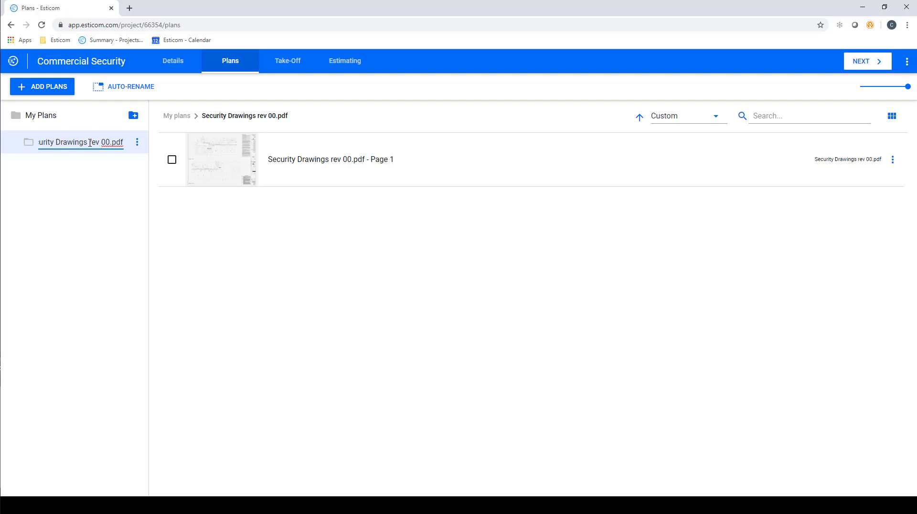
drag(115, 143, 128, 148)
key(BackSpace)
click(233, 242)
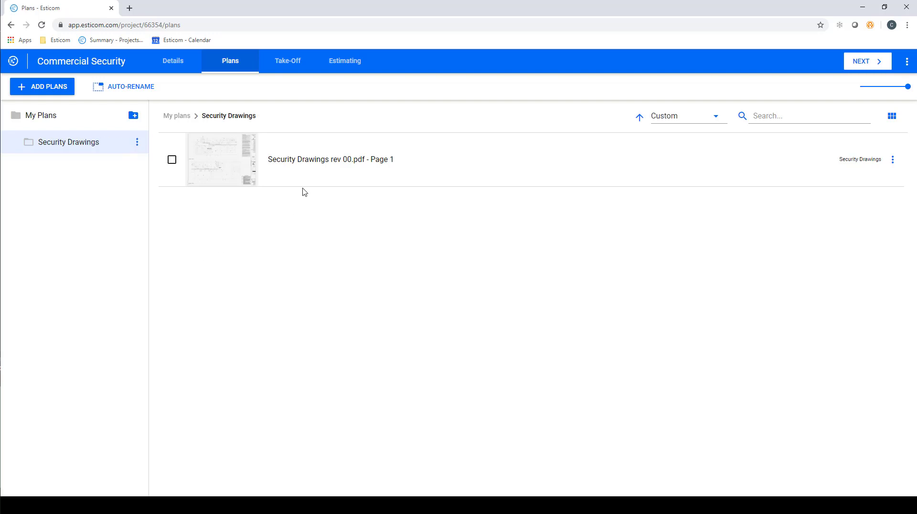
Step: Auto-rename the drawing page with its detected title, TECHNOLOGY FLOOR PLAN - LEVEL 01 BUILDING B AREA
click(323, 161)
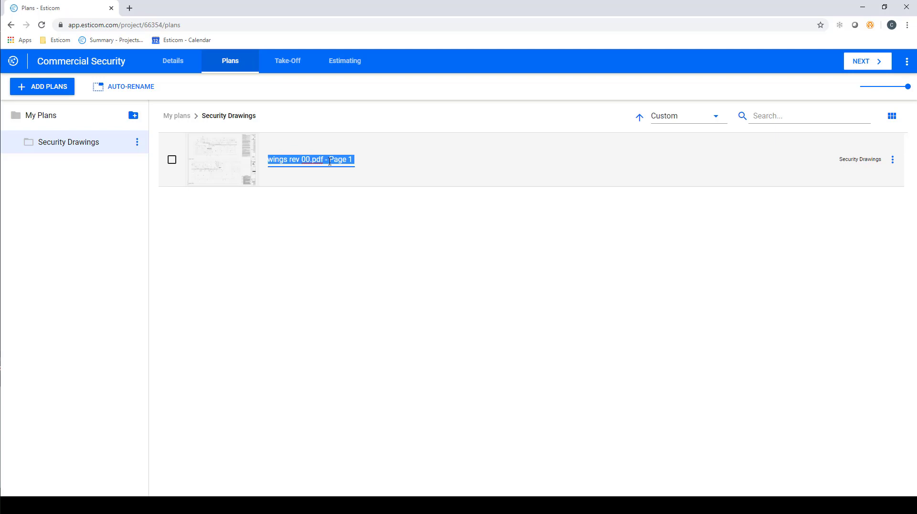
click(325, 210)
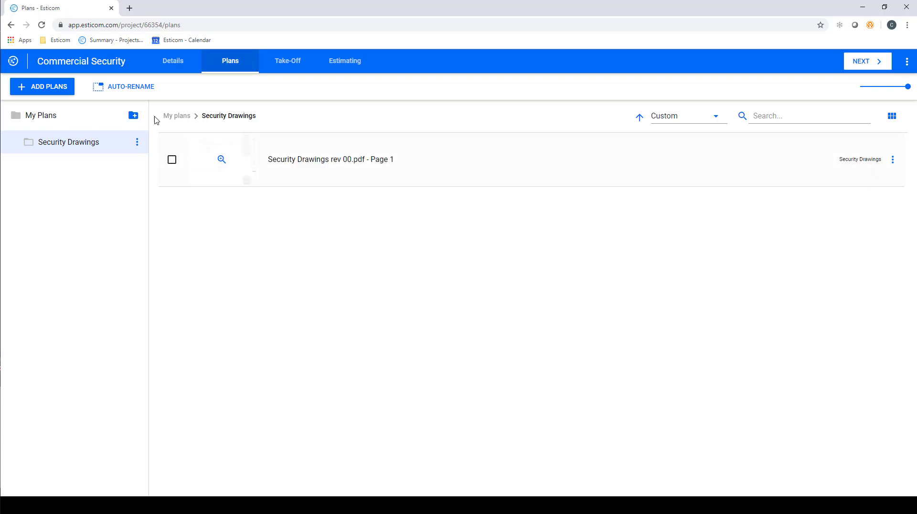
click(138, 91)
scroll(594, 403, up, 3)
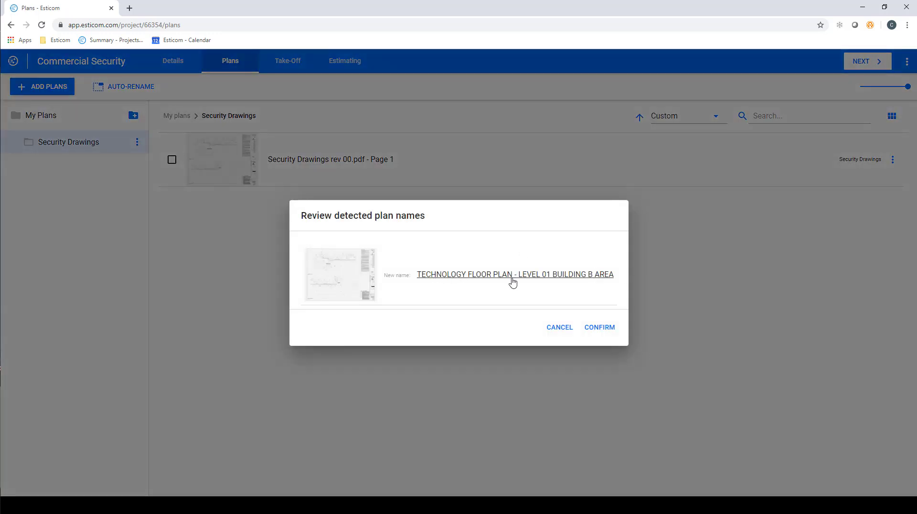
click(610, 329)
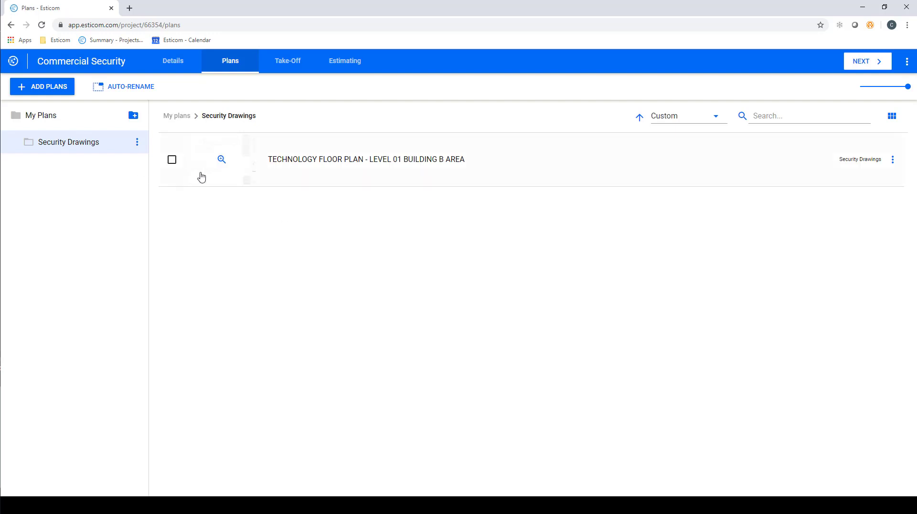
click(172, 159)
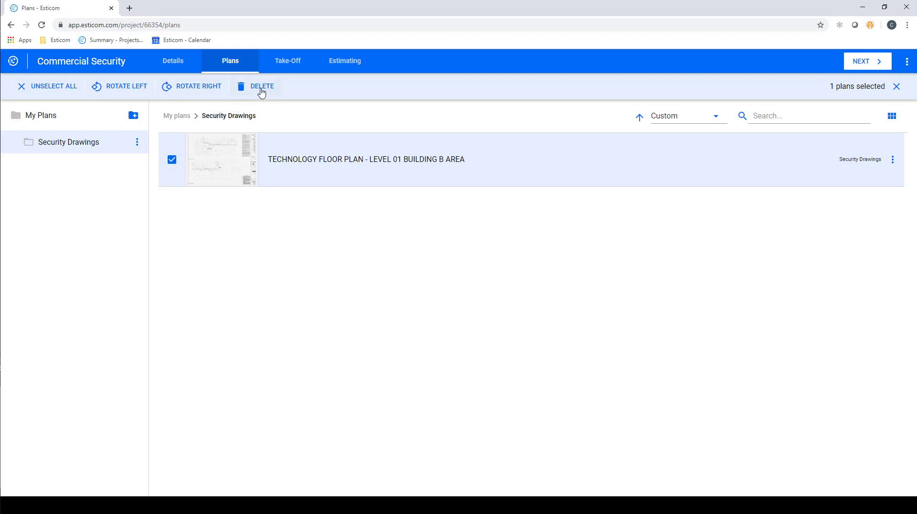
click(172, 160)
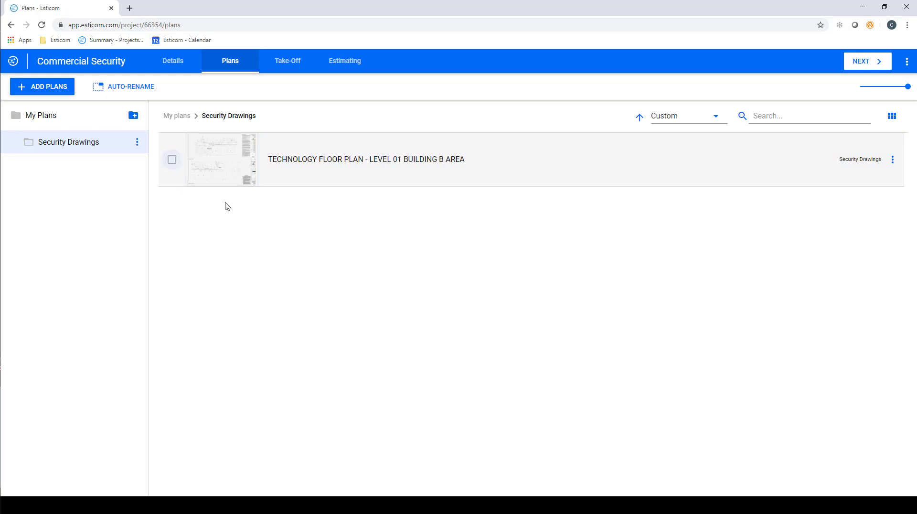
Step: Open the project's take-off view and examine the floor plan around the data room, corridor and meeting room
click(280, 66)
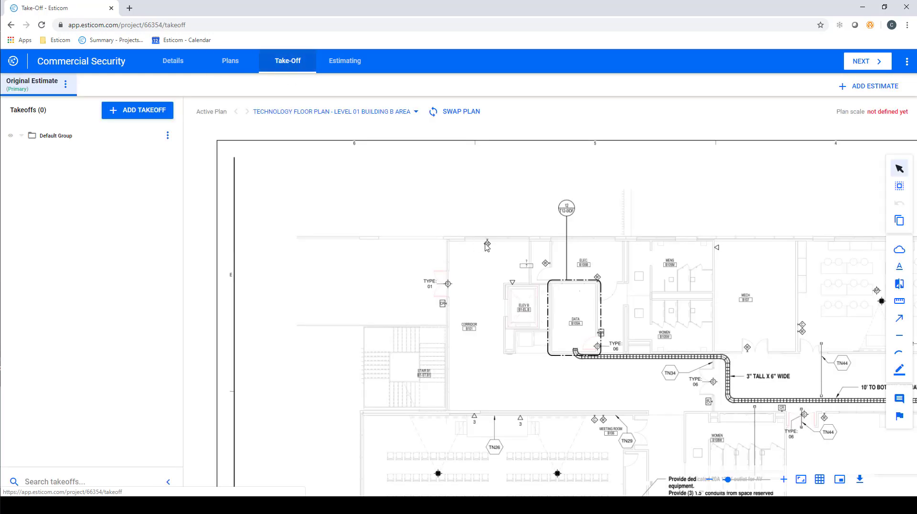
drag(549, 343, 380, 241)
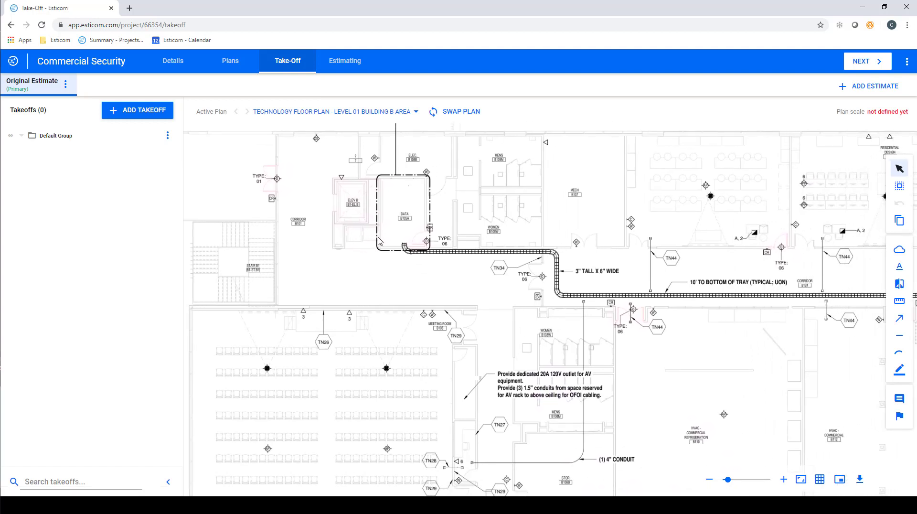
drag(379, 241, 380, 242)
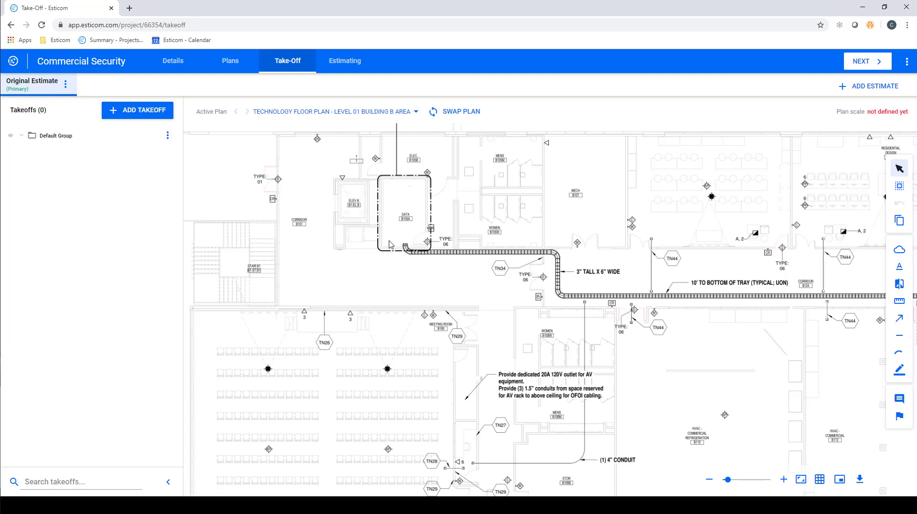
drag(556, 244, 505, 138)
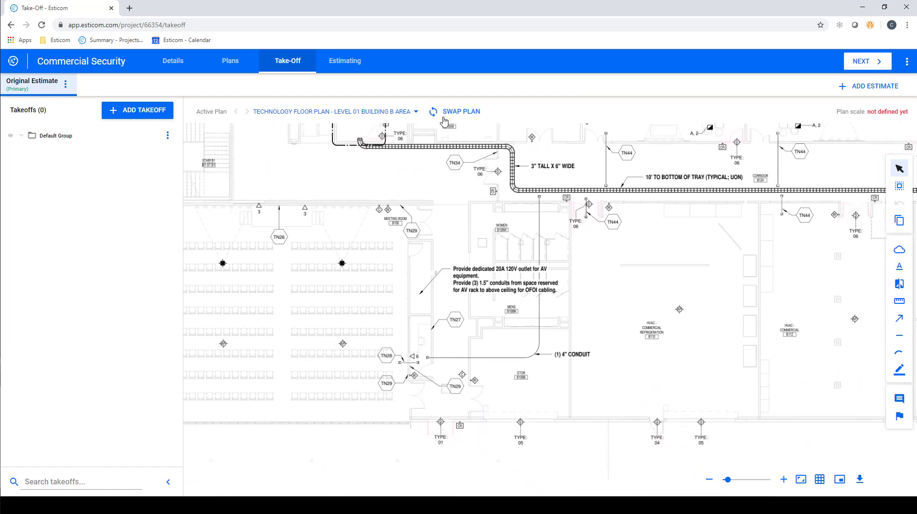
drag(444, 121, 473, 250)
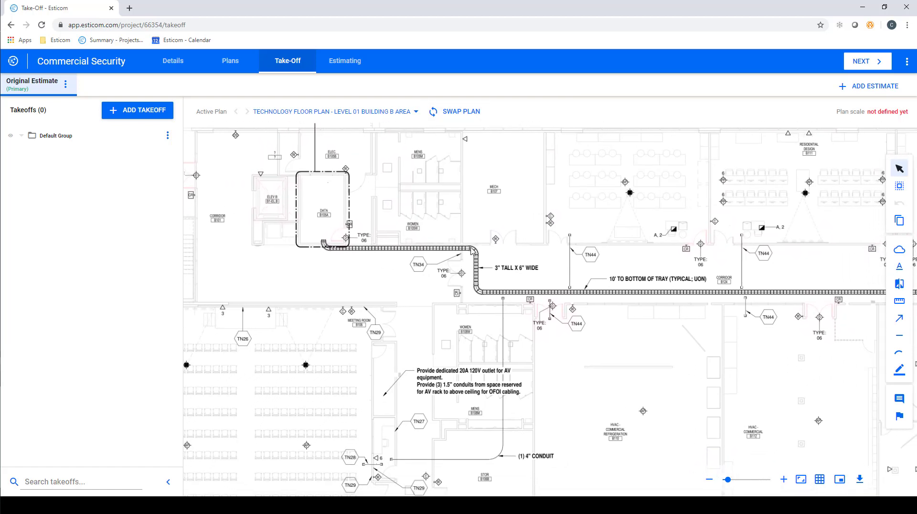
scroll(327, 216, up, 5)
scroll(328, 216, down, 5)
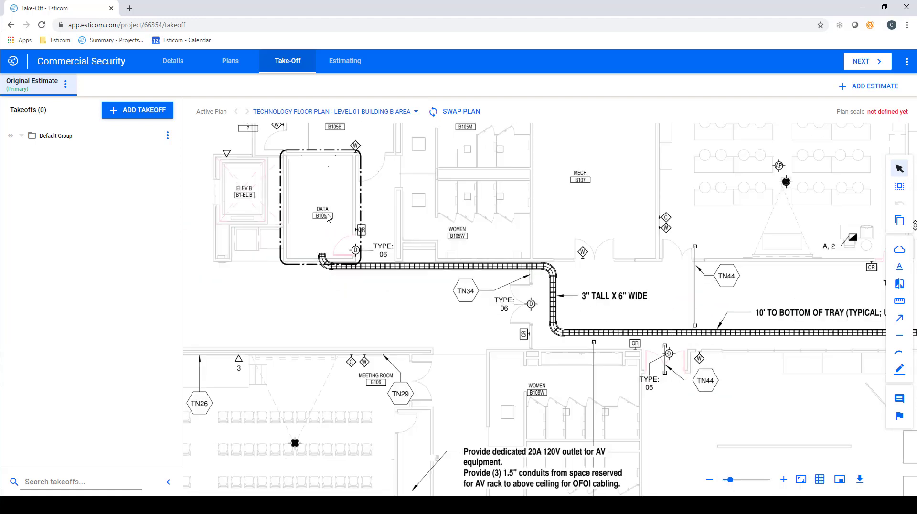
Step: Check the list of available plans, including the Uncategorized group, and keep the current plan active
click(415, 113)
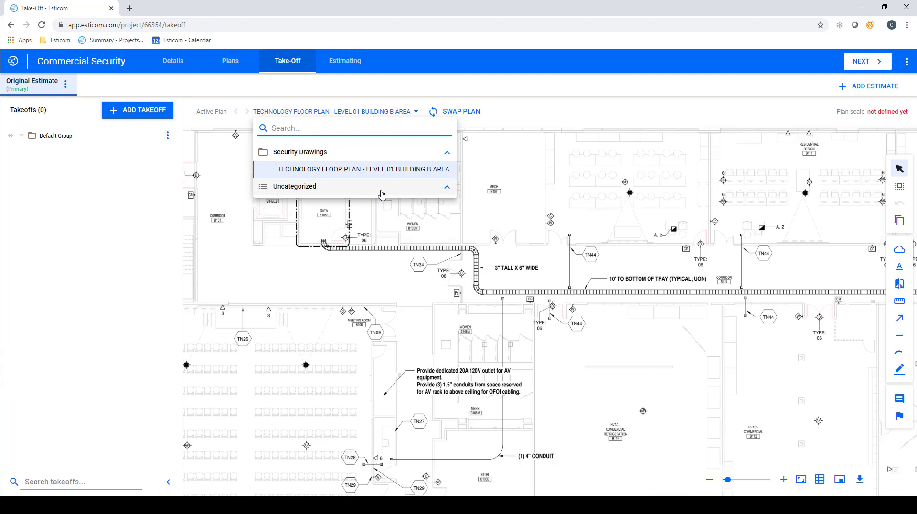
click(382, 187)
click(385, 191)
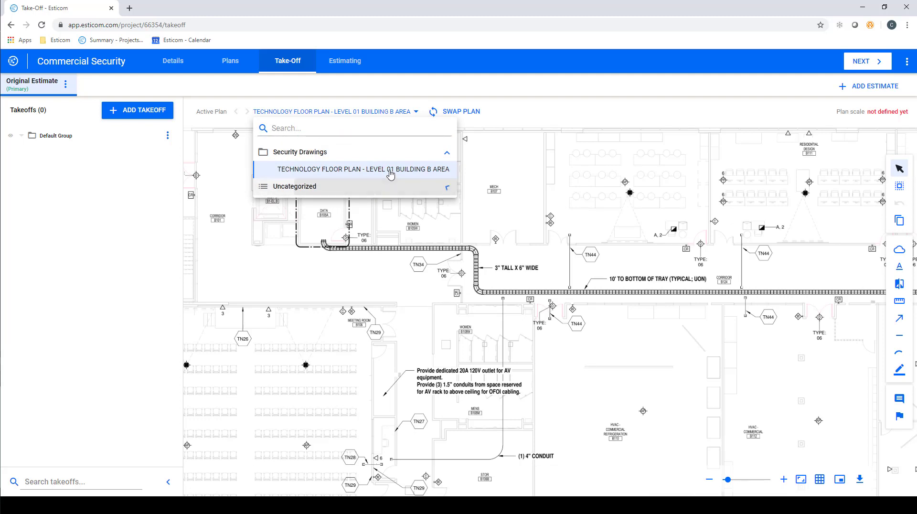
click(505, 123)
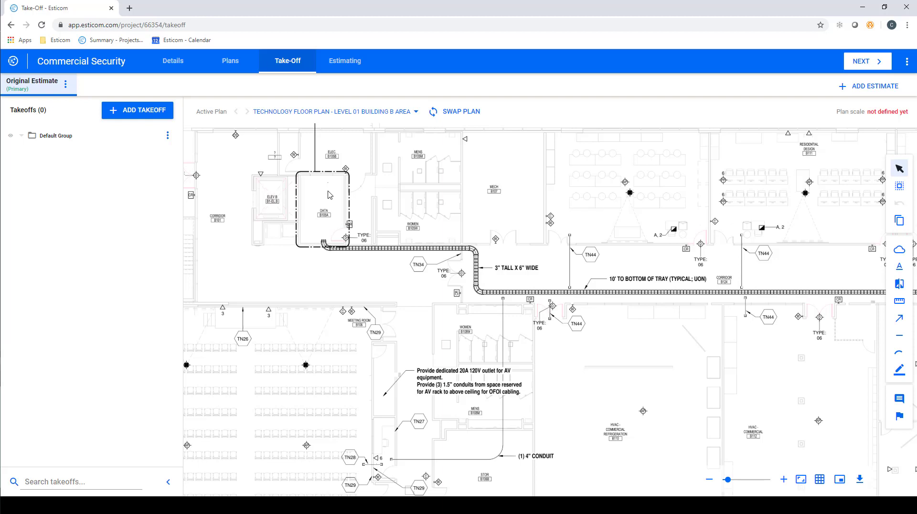
Step: Set the plan scale to the common scale 1/8" = 1' and apply it to all plans
click(895, 116)
click(754, 147)
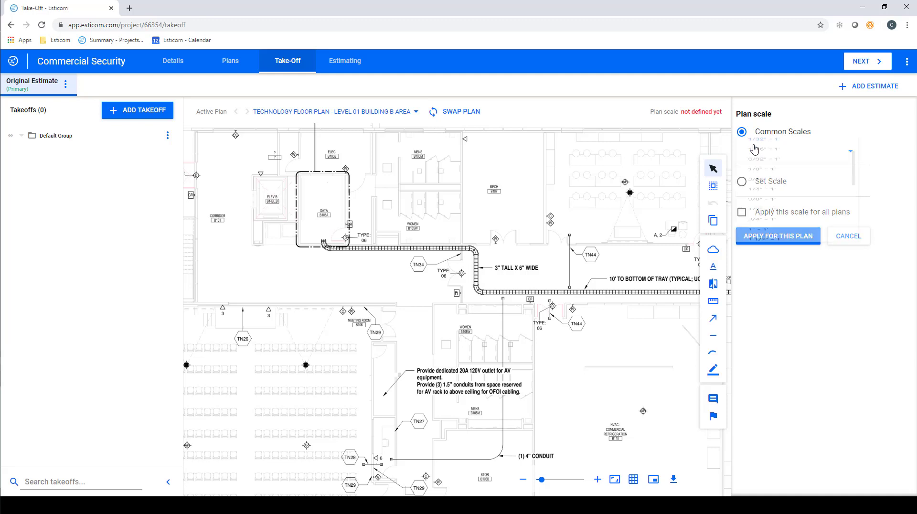
click(759, 215)
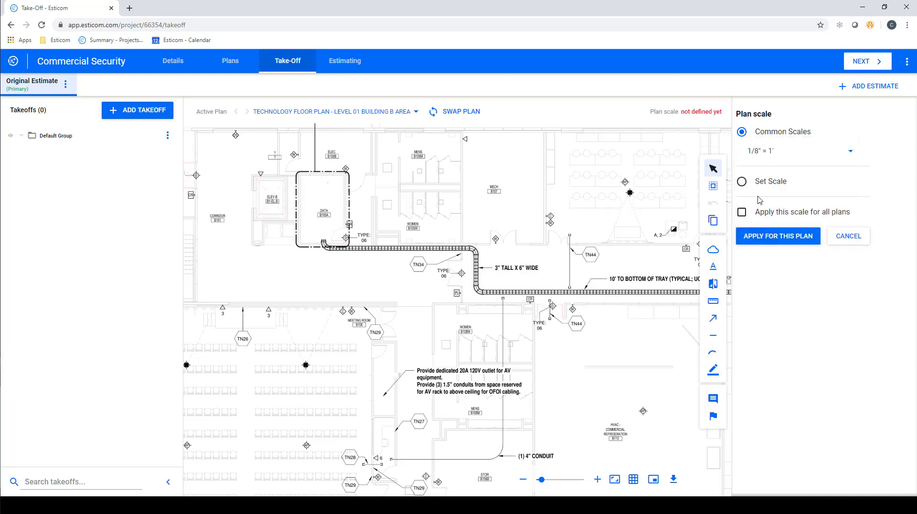
click(742, 212)
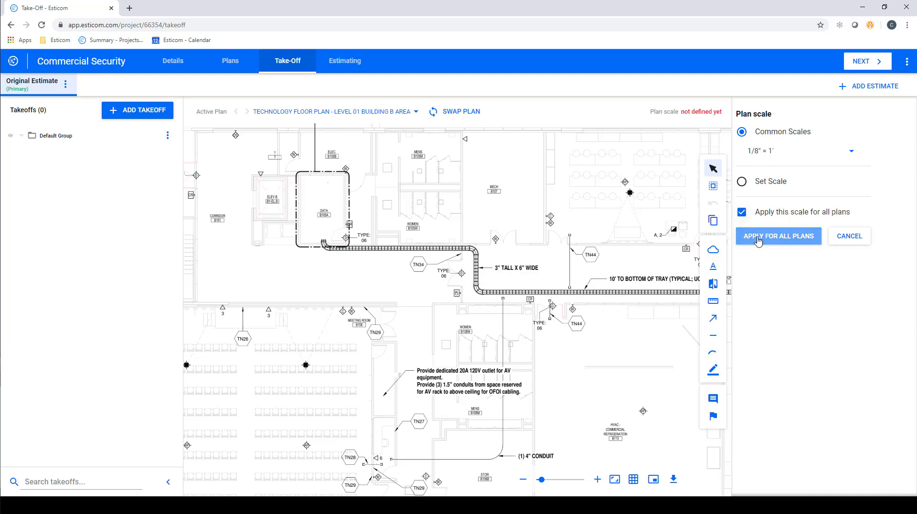
click(758, 238)
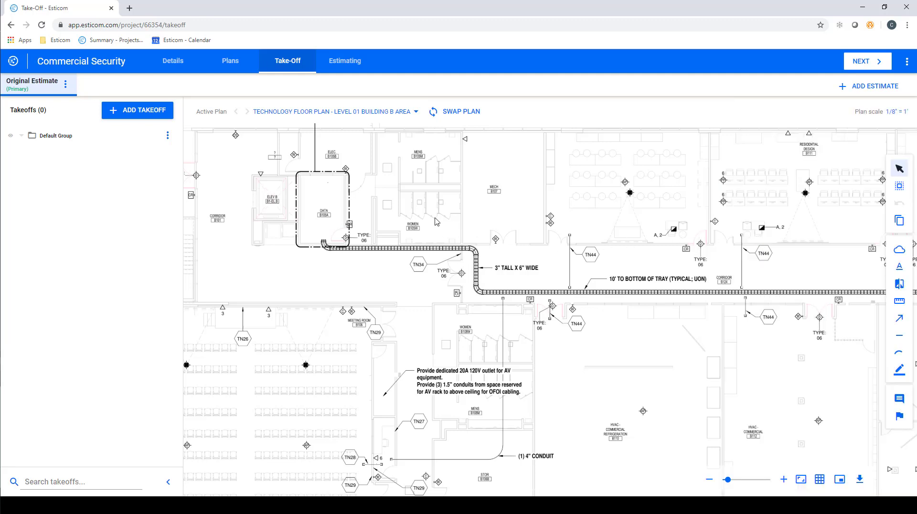
Step: Start a new take-off, try the material names "camera" and "random item", and clear the name again
click(143, 115)
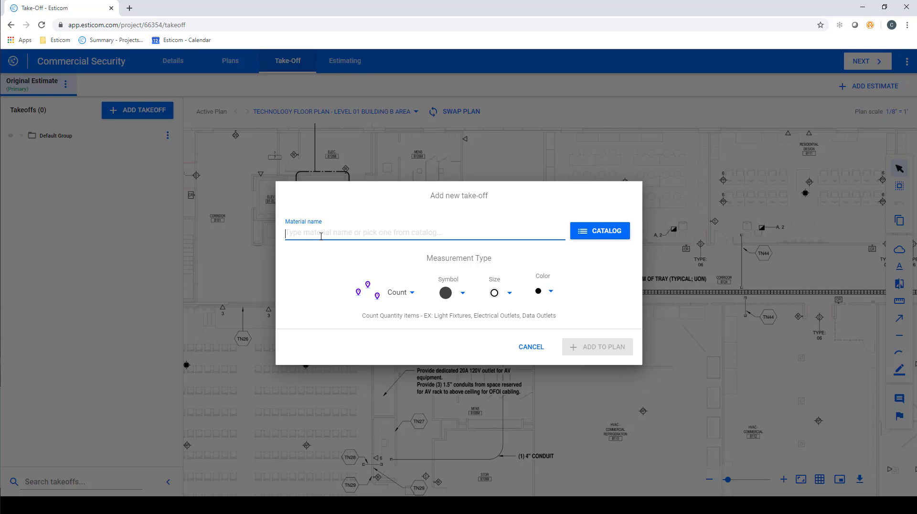
text(camera)
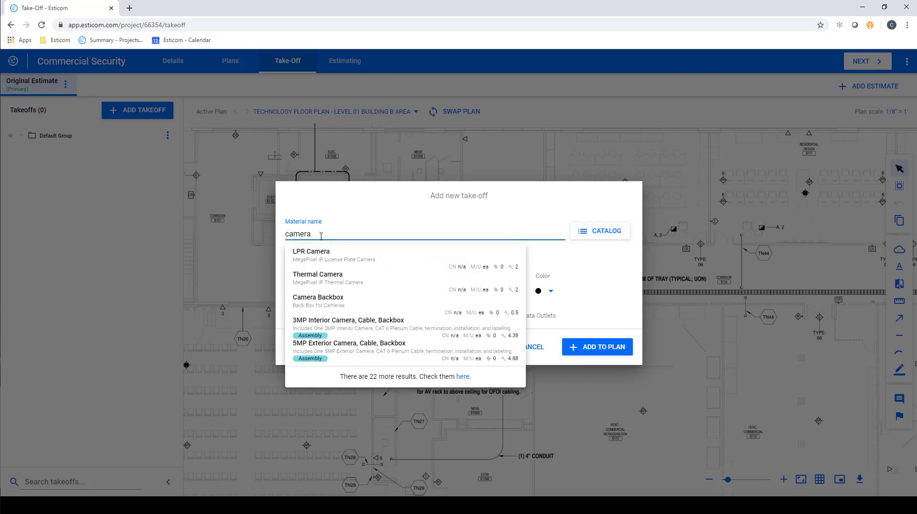
double_click(317, 235)
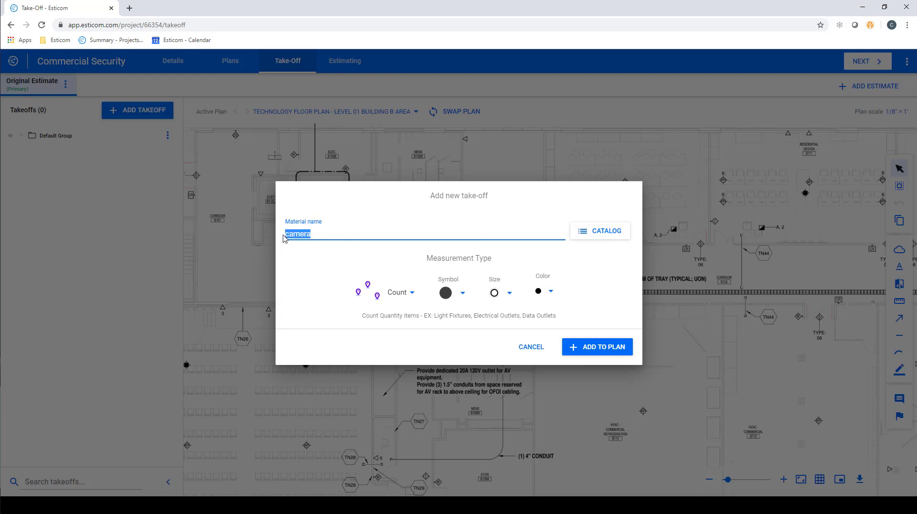
key(BackSpace)
text(random item)
drag(340, 235, 281, 236)
key(BackSpace)
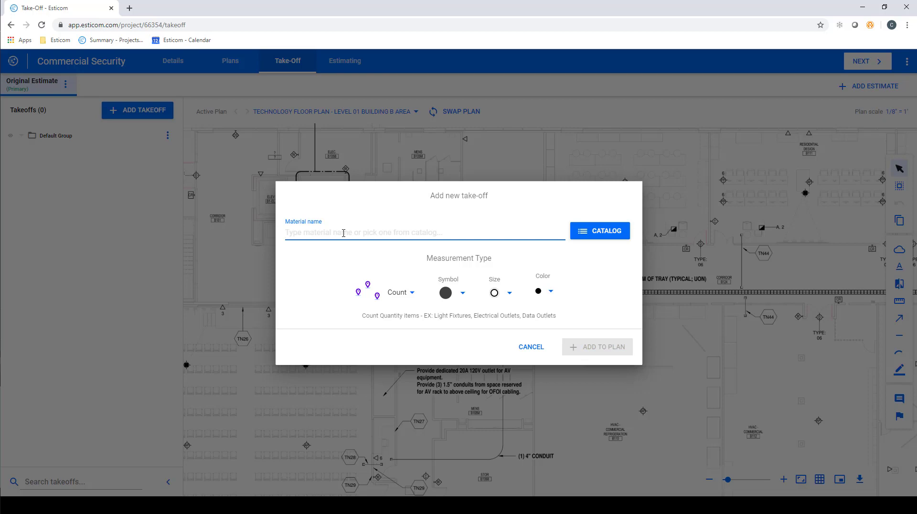
Step: Choose 5 MP Interior, Surveillance Server, Card Reader and Access Door - Electric Strike Assembly from the catalog's Low Voltage Security group
click(607, 233)
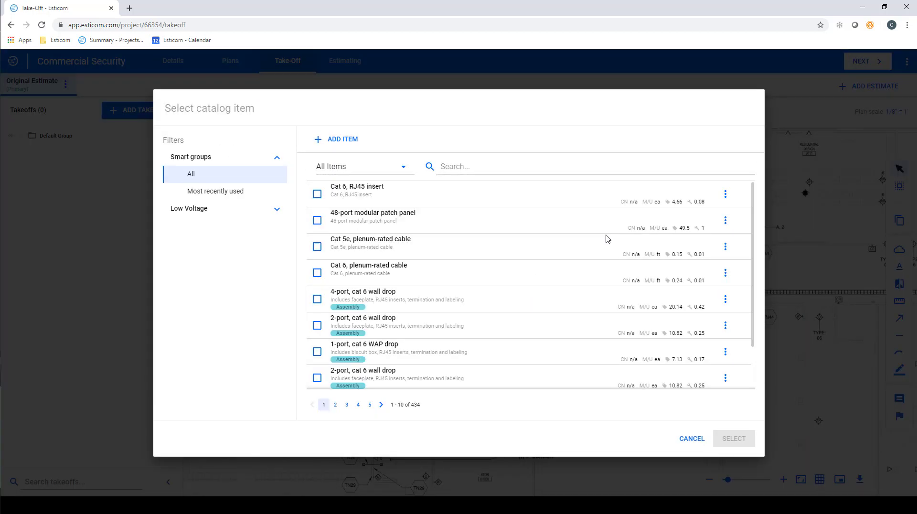
click(276, 210)
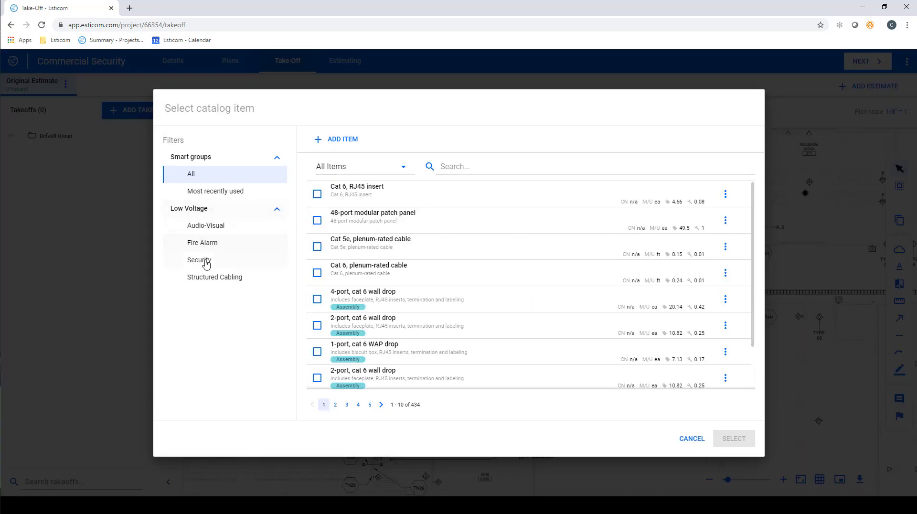
click(206, 263)
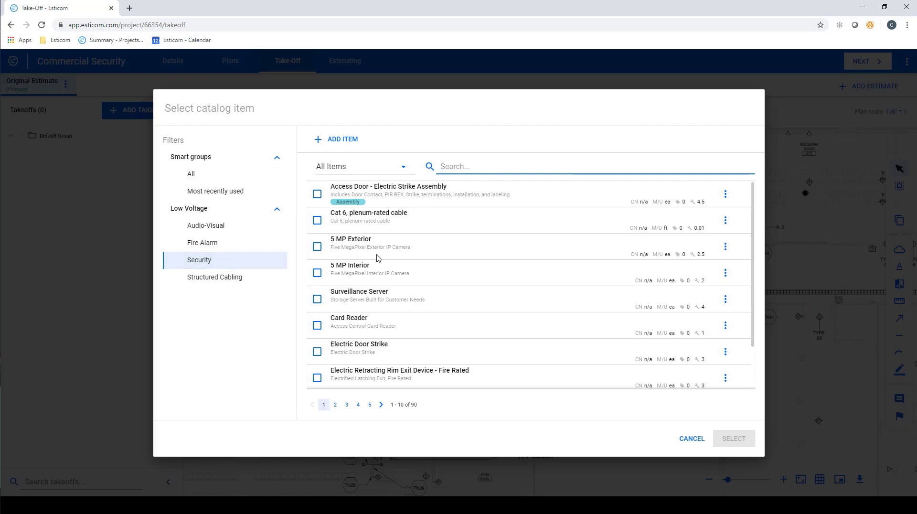
click(317, 273)
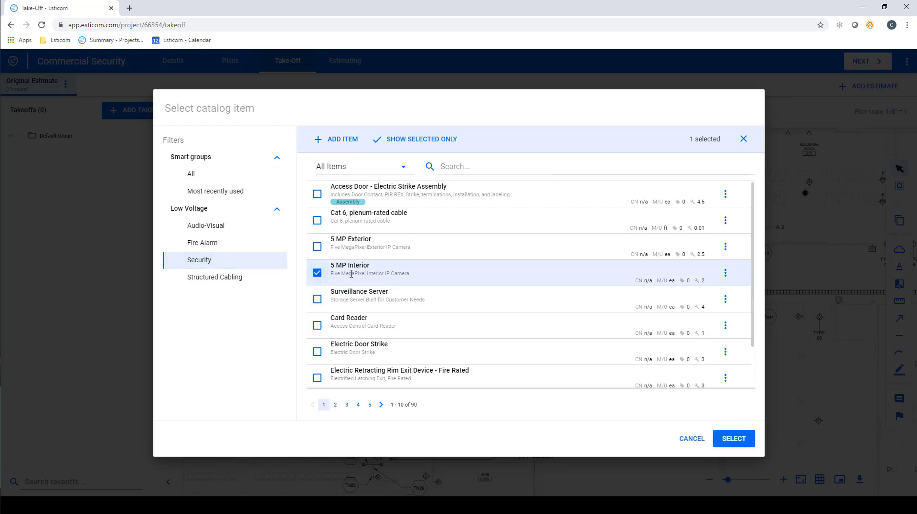
click(317, 299)
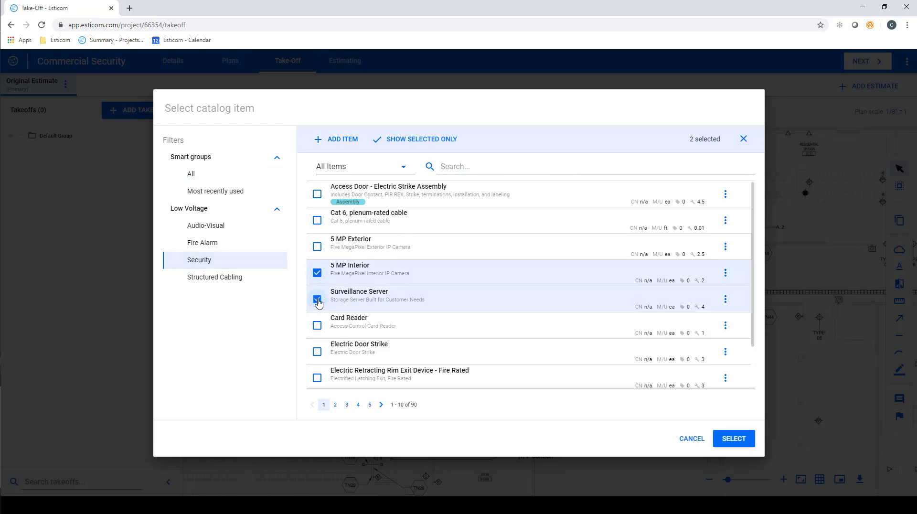
click(317, 326)
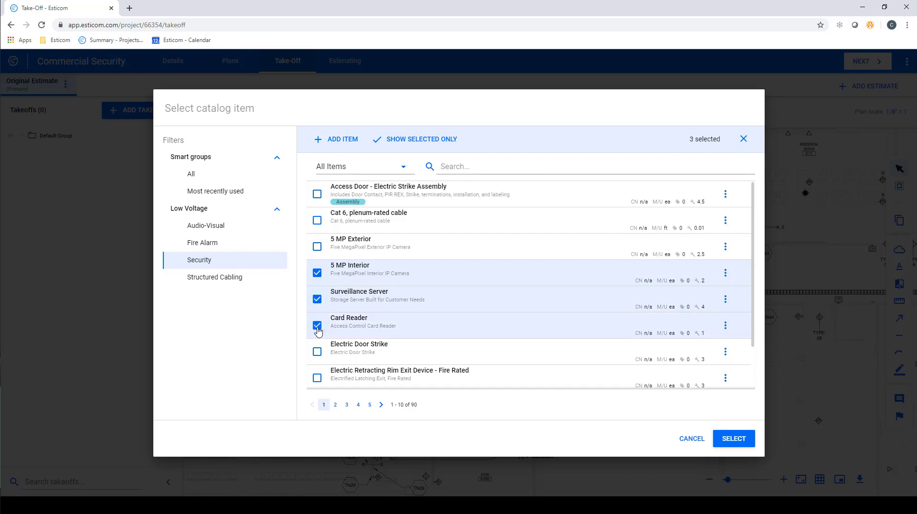
click(318, 194)
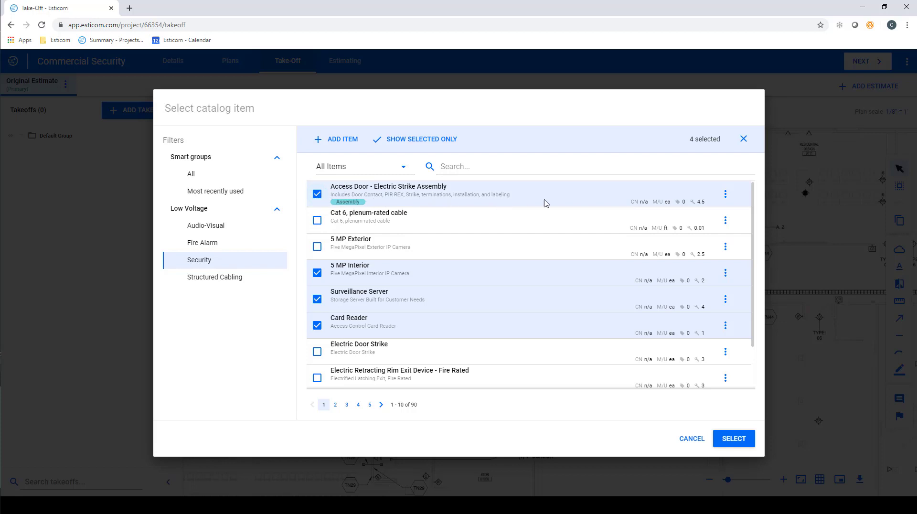
click(735, 443)
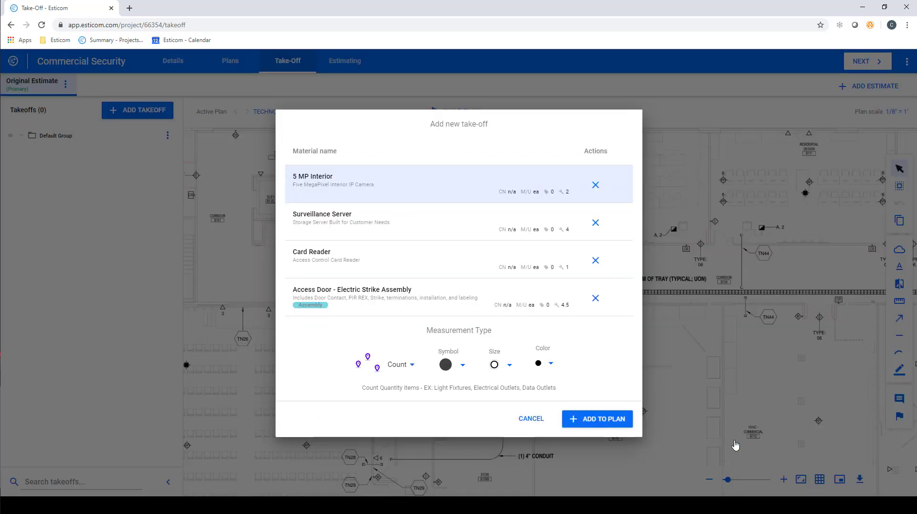
Step: Set the 5 MP Interior color to pink, and give the Surveillance Server a square symbol in purple
click(552, 365)
click(520, 387)
click(417, 234)
click(462, 365)
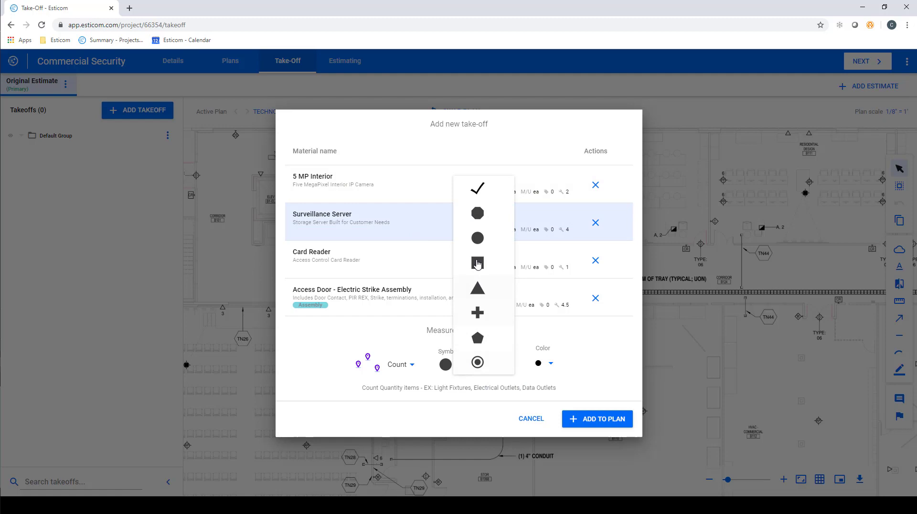
click(477, 239)
click(555, 365)
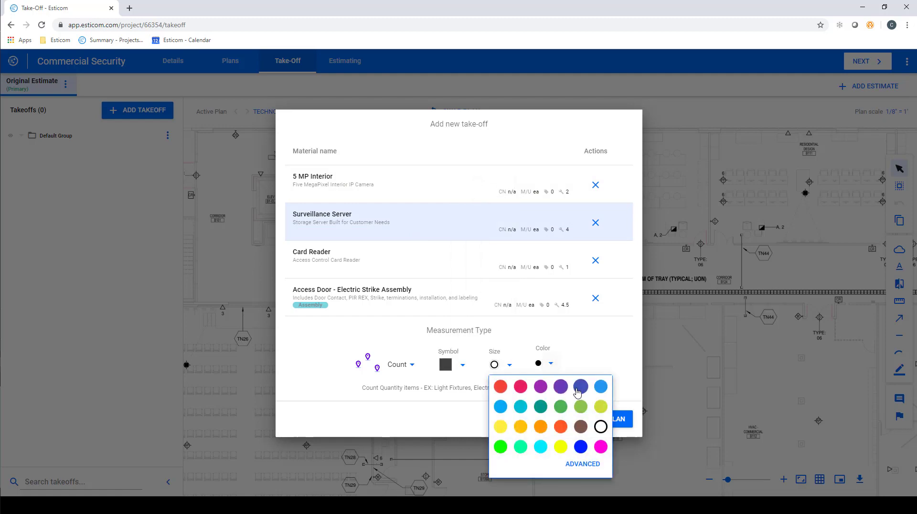
click(561, 385)
Step: Set the Card Reader color to light blue and the Access Door assembly color to green, and add all four take-offs to the plan
click(407, 269)
click(545, 369)
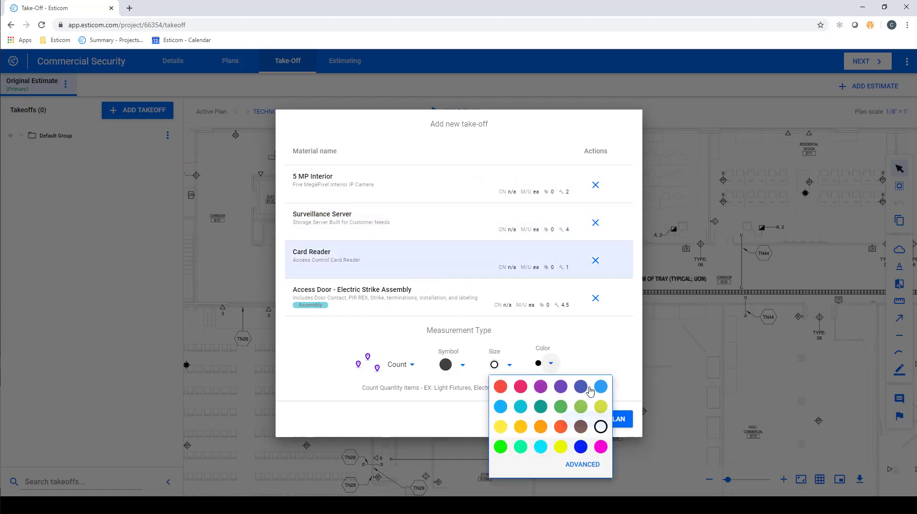
click(601, 384)
click(476, 311)
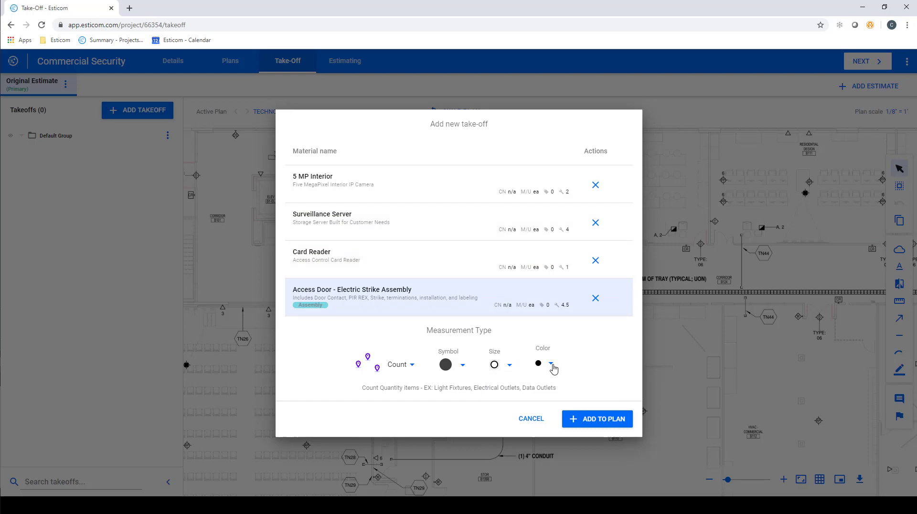
click(553, 371)
click(600, 426)
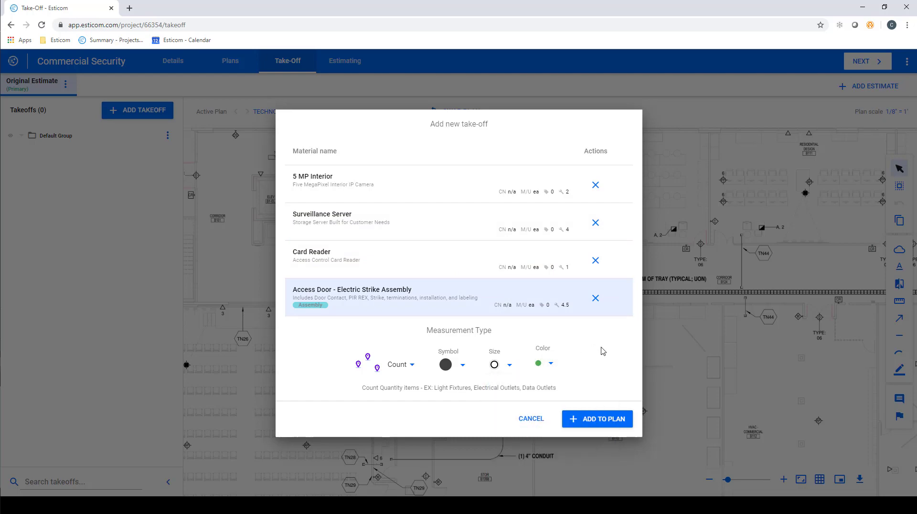
click(607, 419)
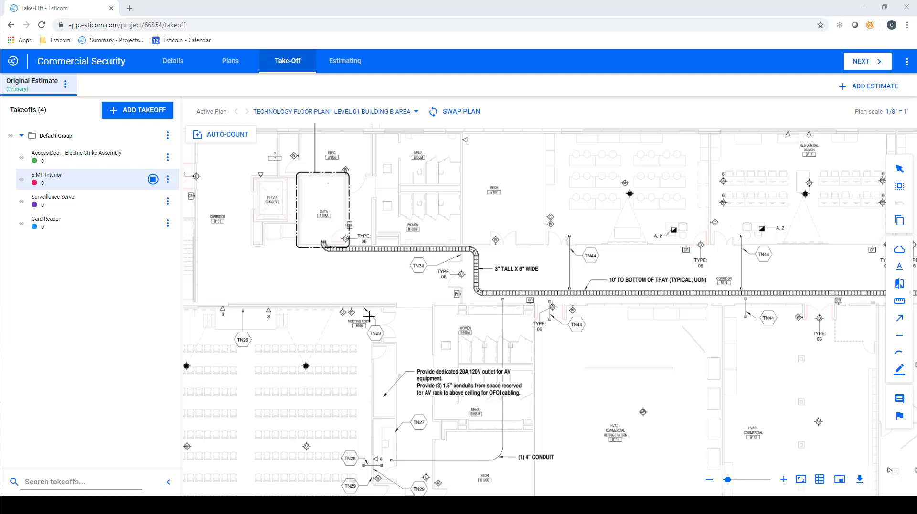
Step: Auto-count the 5 MP Interior take-off on the active plan only, using the diamond C symbol beside the meeting room label as the sample
click(228, 137)
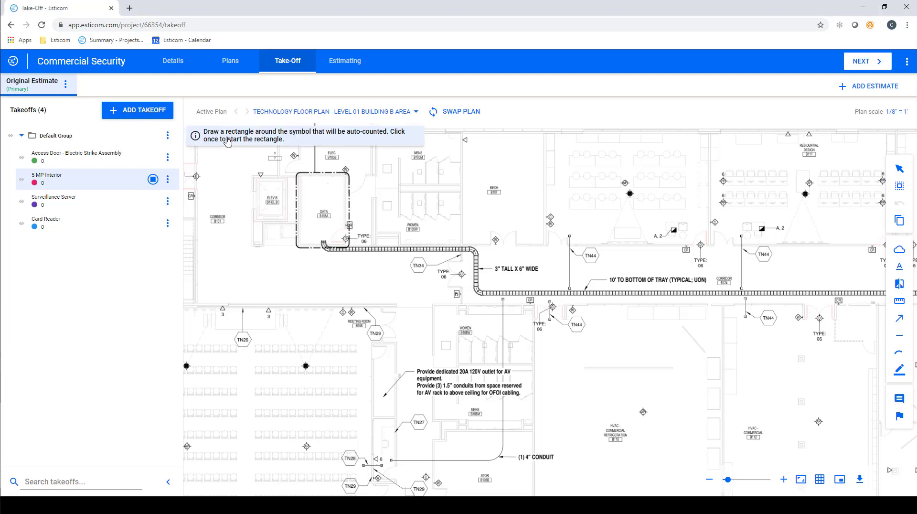
click(339, 307)
click(347, 317)
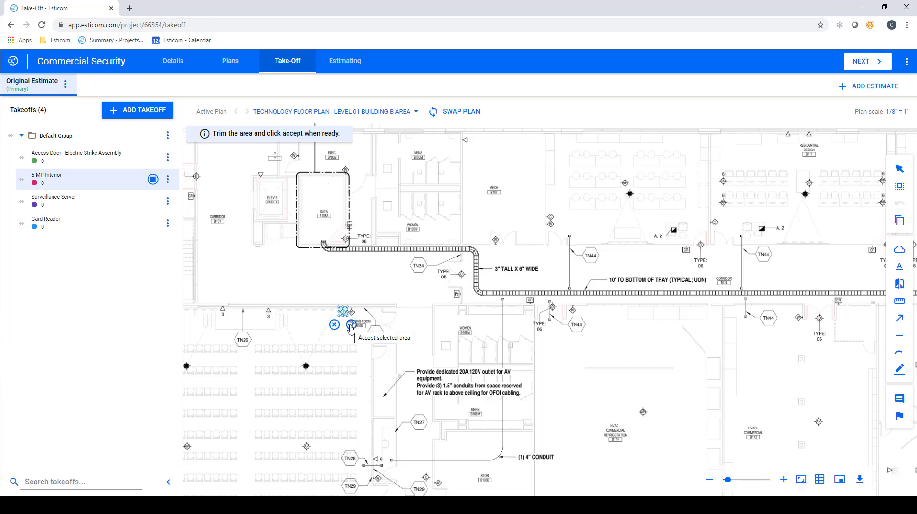
click(351, 324)
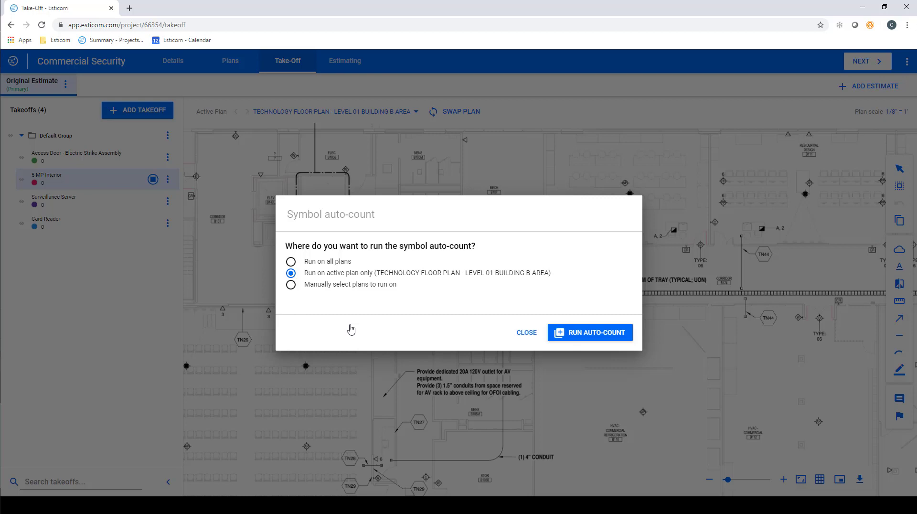
click(582, 337)
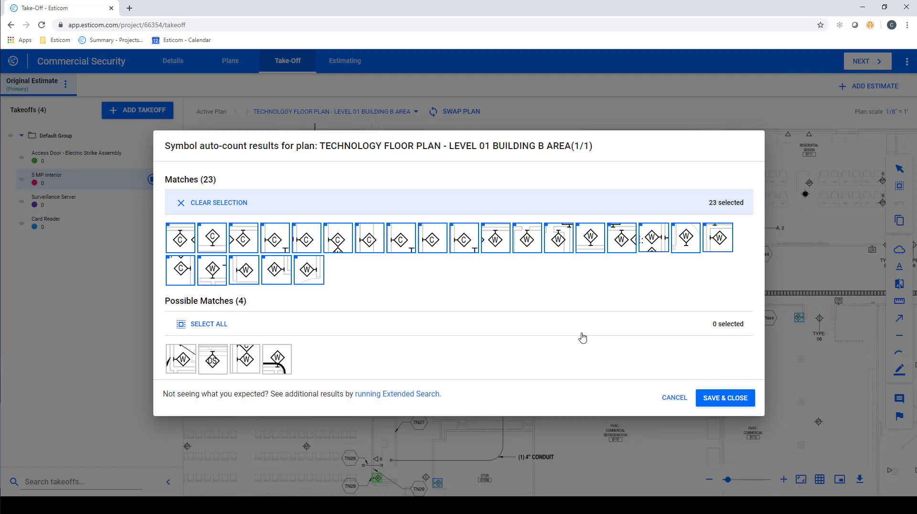
Step: Exclude every W symbol from the auto-count matches and save only the C symbols to the 5 MP Interior take-off
click(564, 248)
click(595, 248)
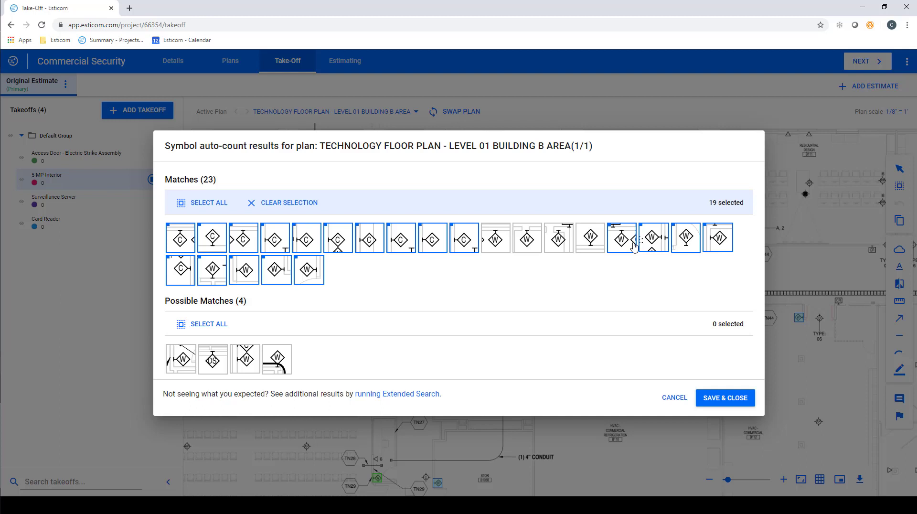
click(631, 247)
click(660, 247)
click(686, 250)
click(719, 249)
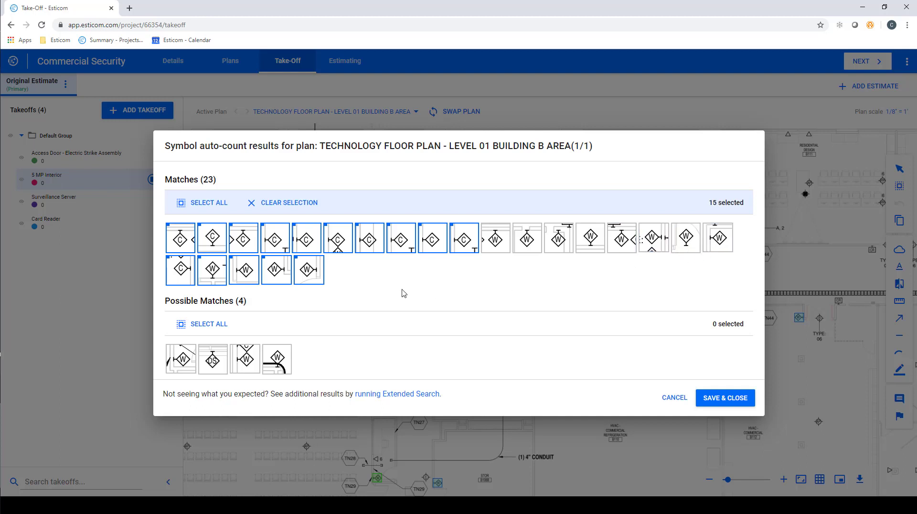
click(309, 284)
click(275, 278)
click(242, 277)
click(207, 276)
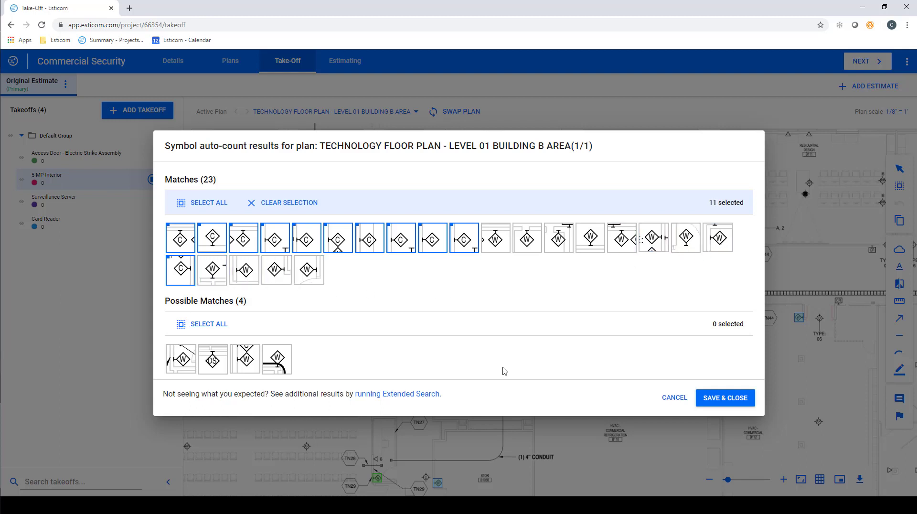
click(721, 400)
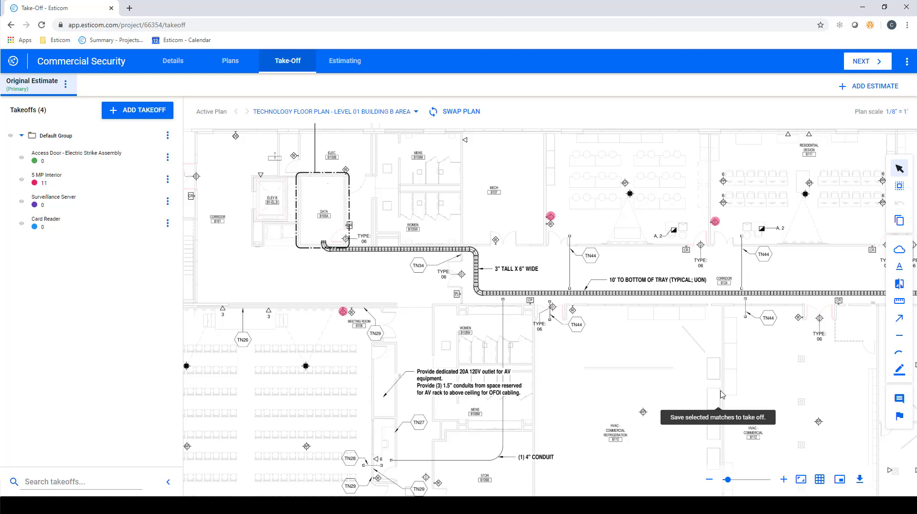
Step: Start an auto-count for the Card Reader take-off and outline the card reader symbol beside the B101 corridor as the sample
click(61, 223)
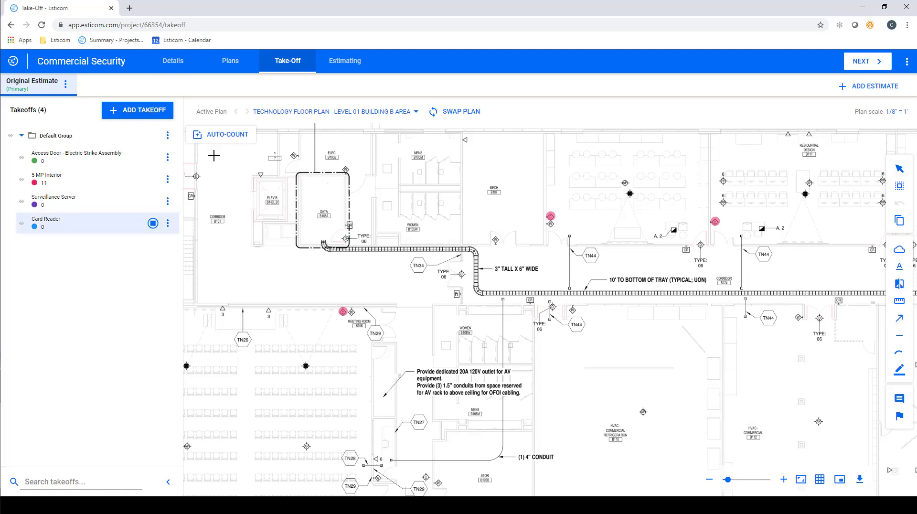
click(219, 130)
click(187, 191)
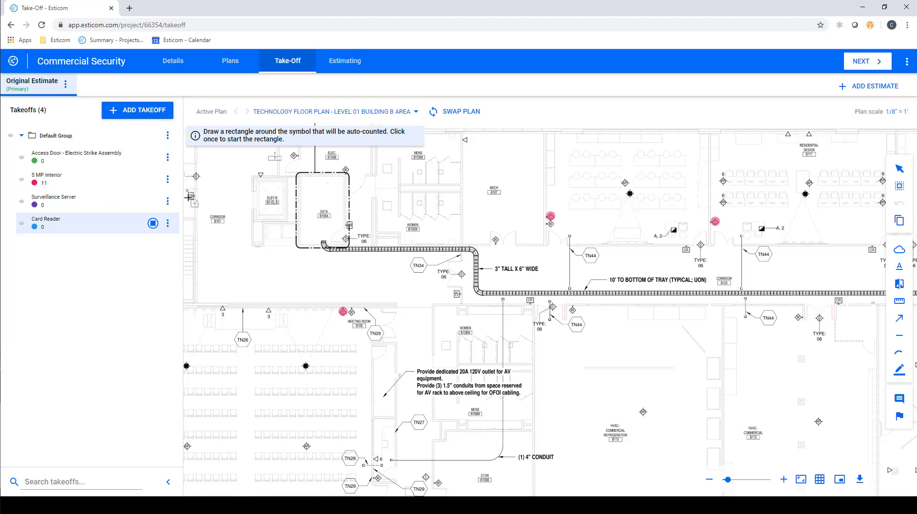
click(196, 203)
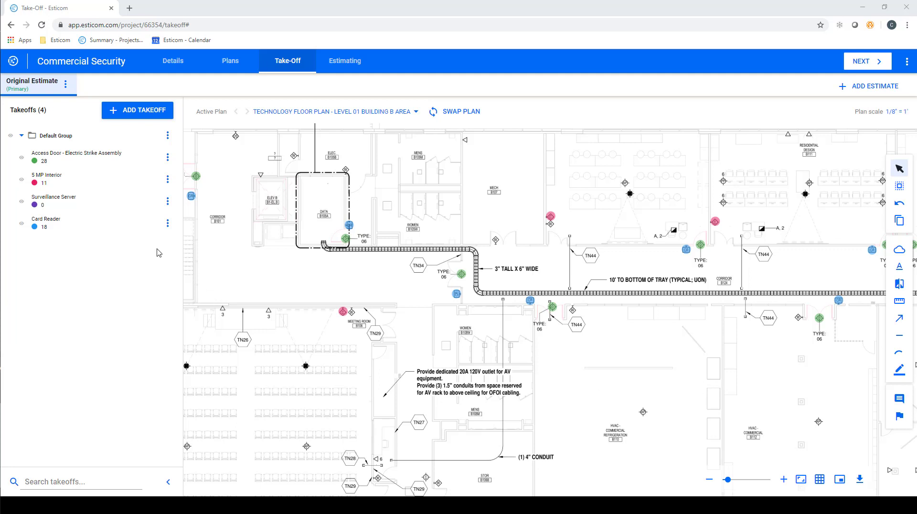
Step: Place one Surveillance Server near the upper wall of the data room
click(72, 204)
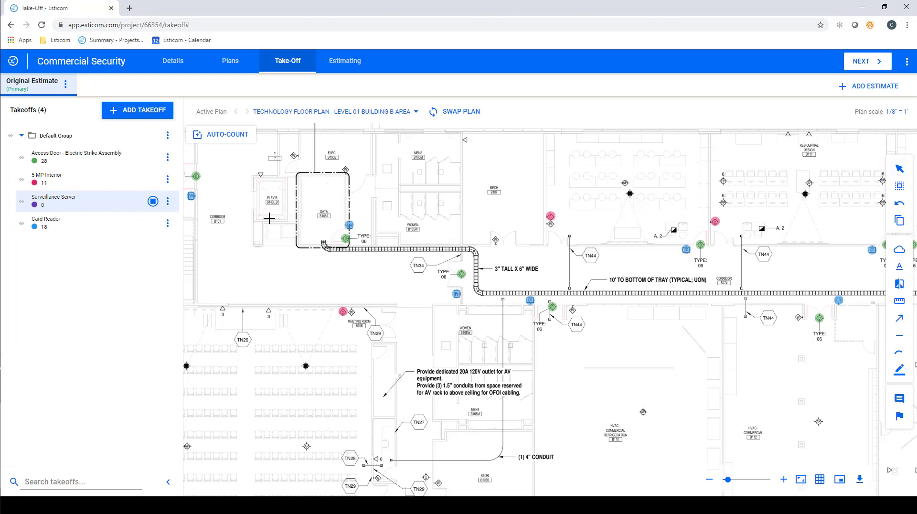
click(320, 180)
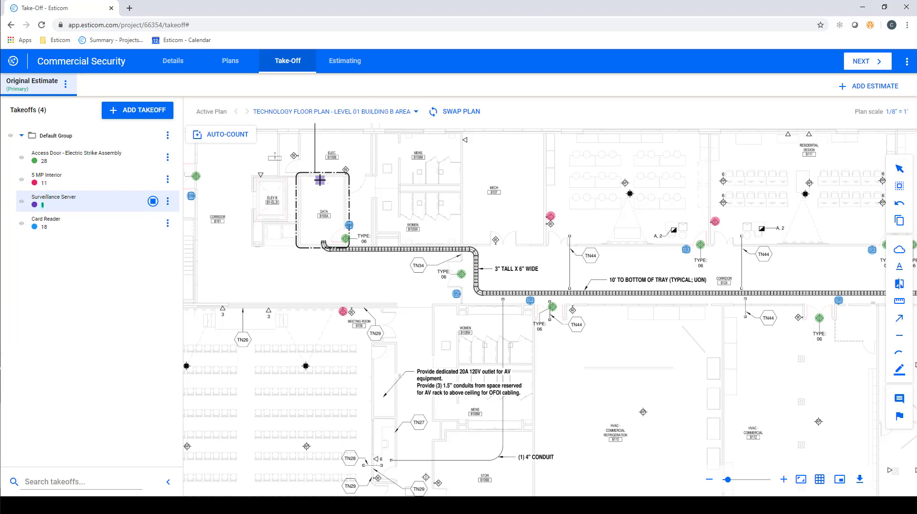
Step: Add the catalog material Access Control Composite Wire to the plan as a Linear avg. with drop take-off in lime
click(145, 111)
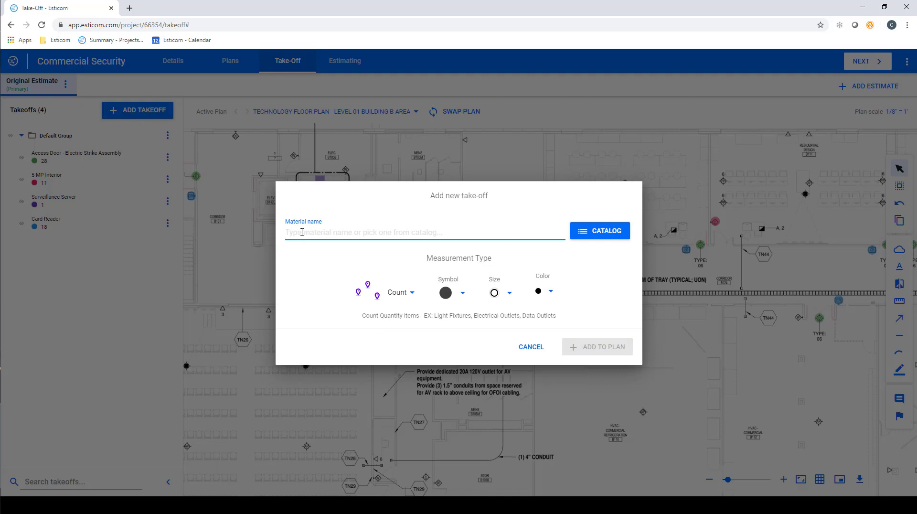
text(composite wire)
click(379, 261)
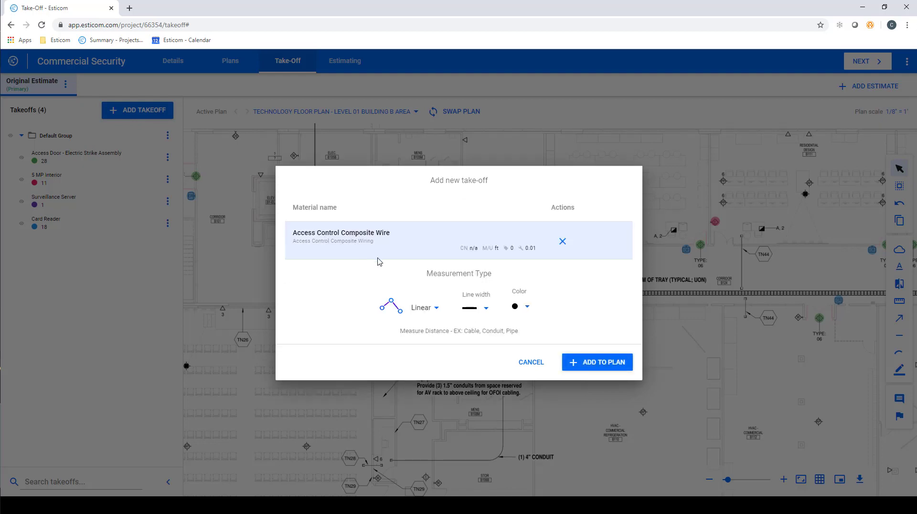
click(436, 308)
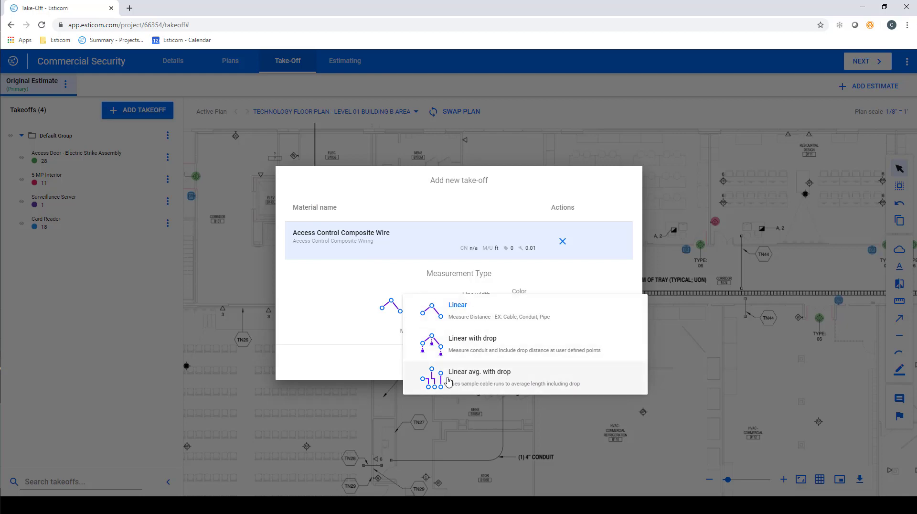
click(484, 394)
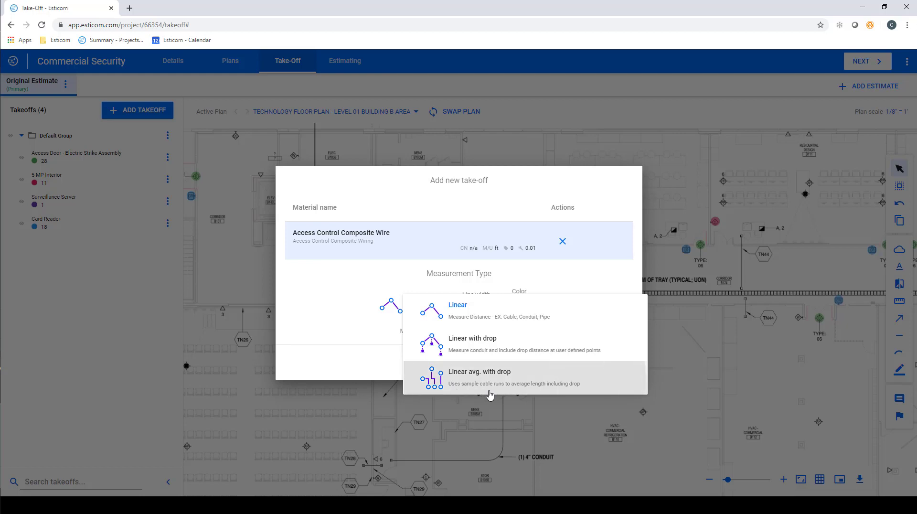
click(584, 391)
click(550, 306)
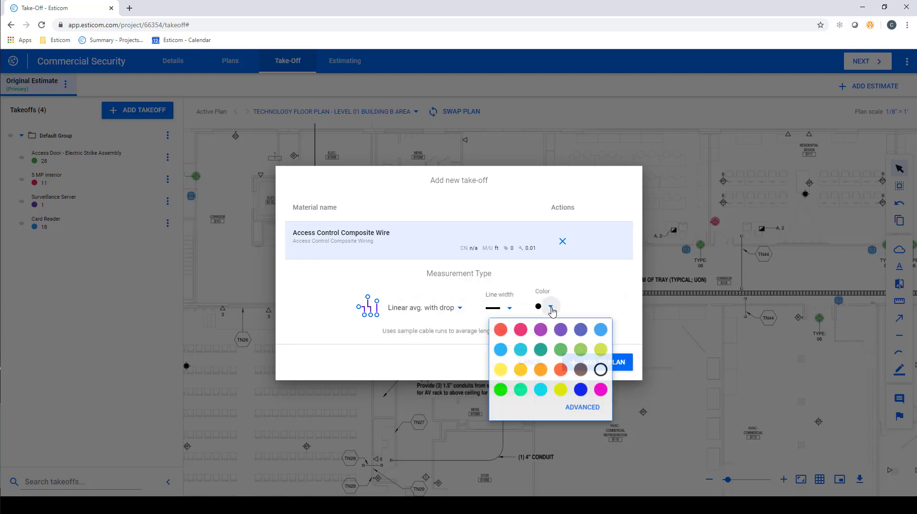
click(599, 350)
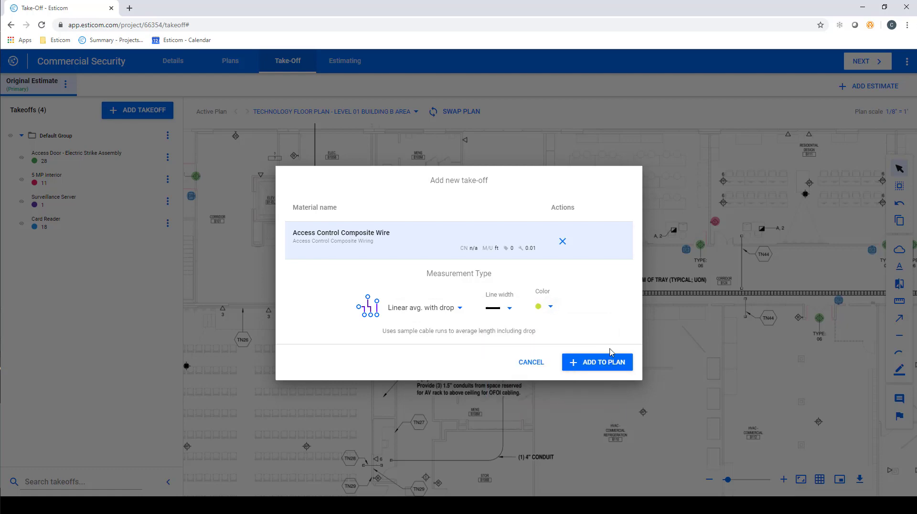
click(602, 362)
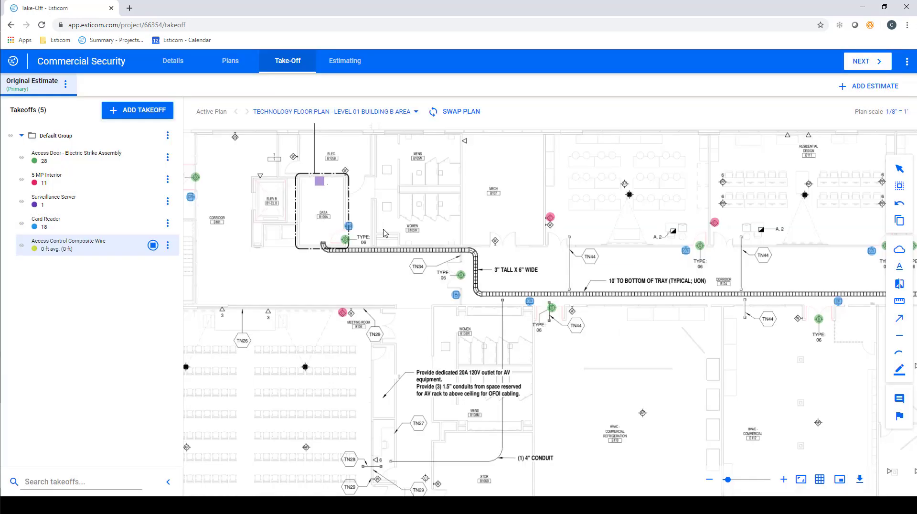
Step: Trace the first sample cable run from the Surveillance Server along the cable tray to the door at the Advanced Electrical room
click(320, 184)
click(322, 243)
click(329, 249)
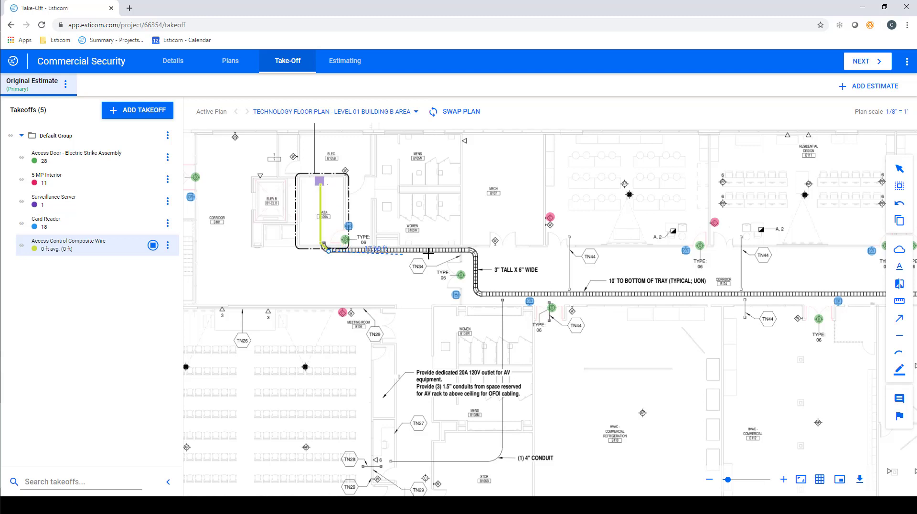
click(472, 250)
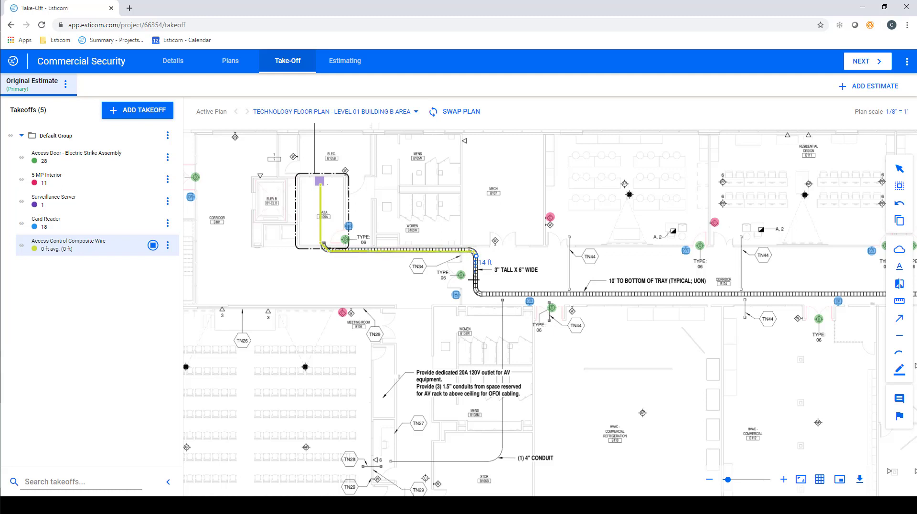
click(474, 292)
scroll(658, 296, right, 5)
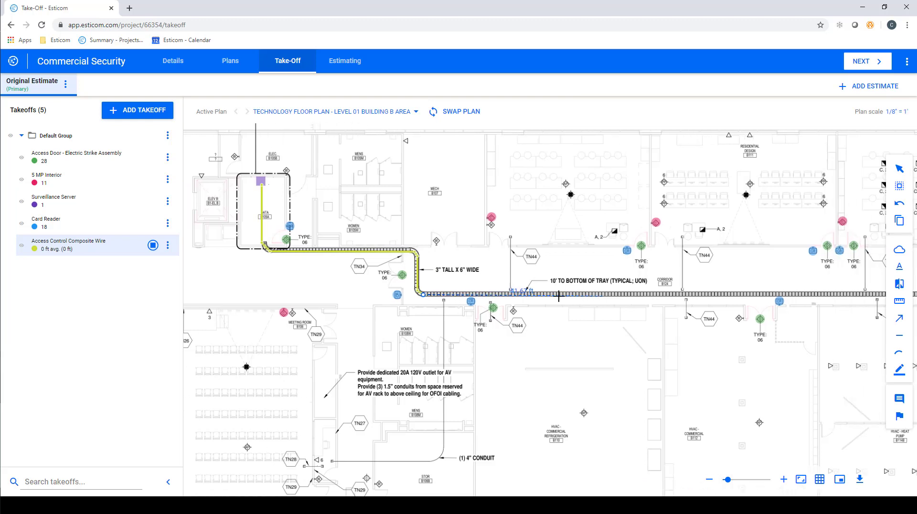
scroll(634, 295, right, 6)
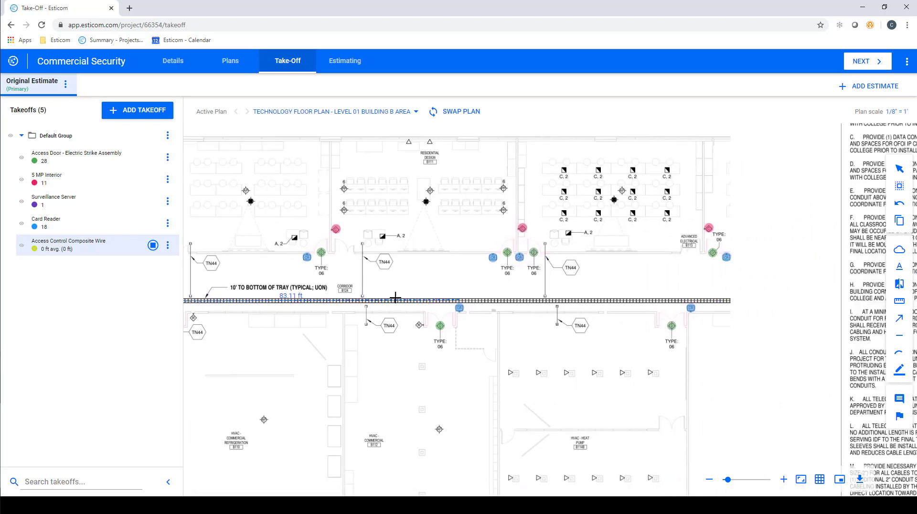
click(634, 298)
click(636, 242)
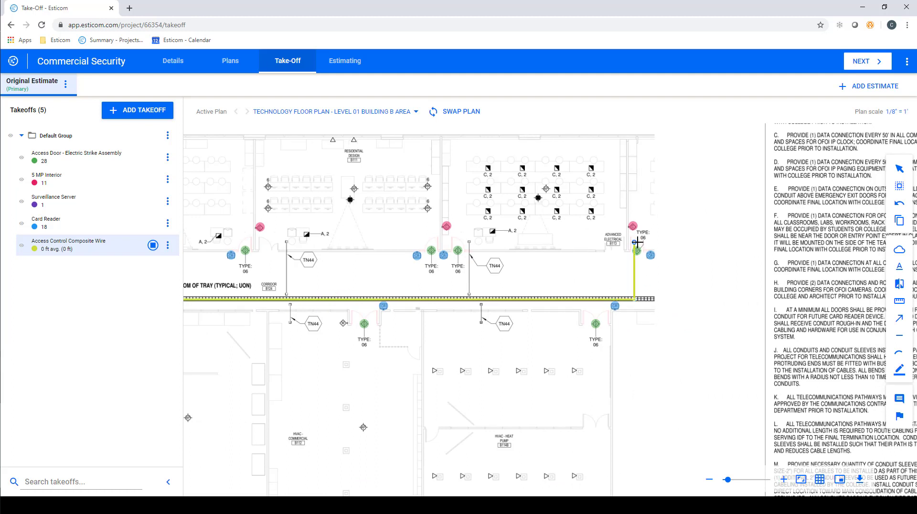
click(703, 242)
click(703, 208)
key(ctrl+z)
key(ctrl+z)
key(ctrl+z)
key(ctrl+z)
Step: End the first run at the Advanced Electrical door and trace a second run from the server to the door by the Commercial Refrigeration room
double_click(634, 250)
drag(517, 219, 789, 259)
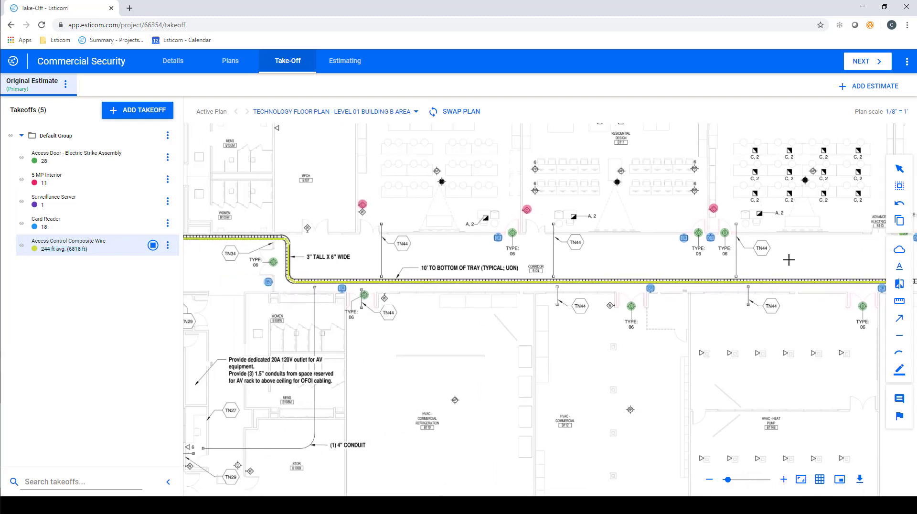
drag(444, 268, 606, 296)
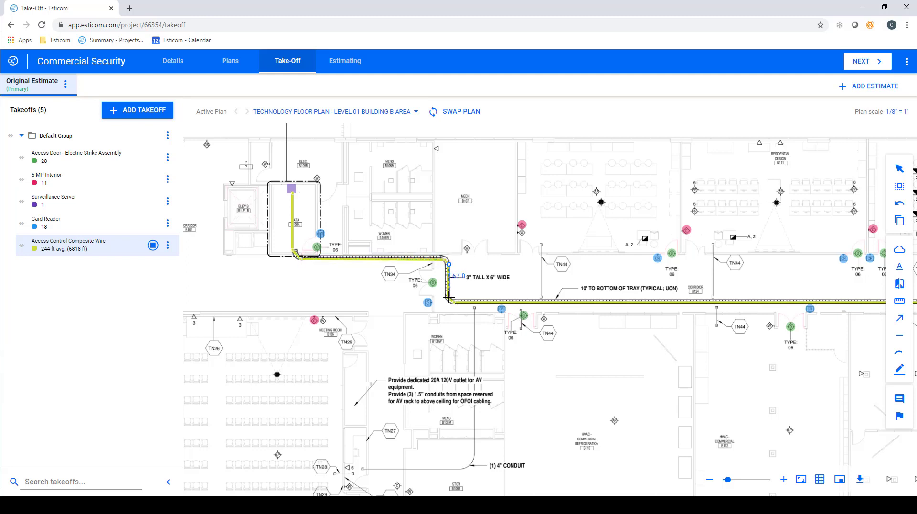
double_click(519, 328)
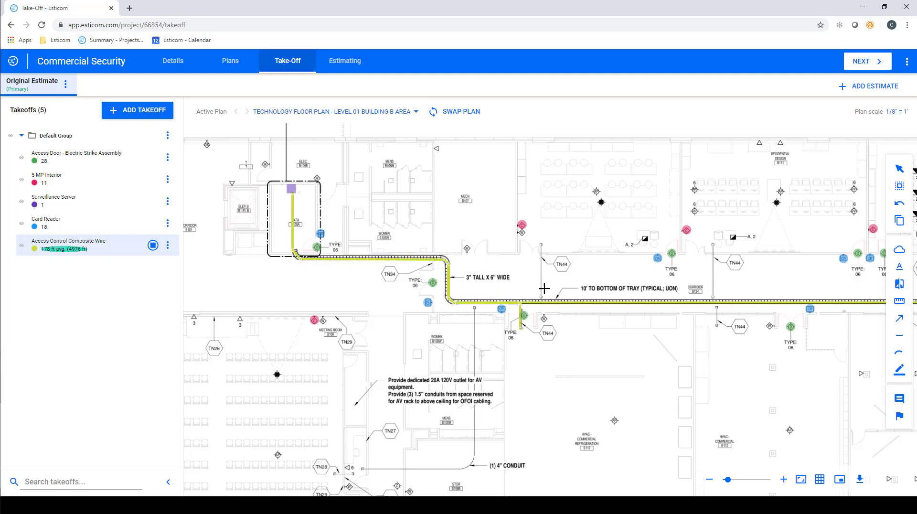
Step: Set the Access Control Composite Wire take-off to a drop length of 40 and a multiplier of 28
click(168, 245)
click(193, 356)
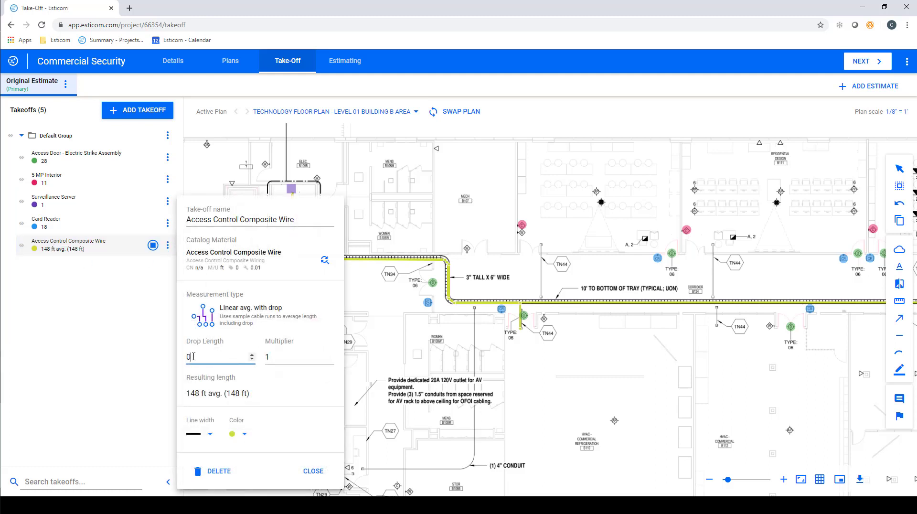
drag(194, 357, 186, 359)
text(40)
key(Tab)
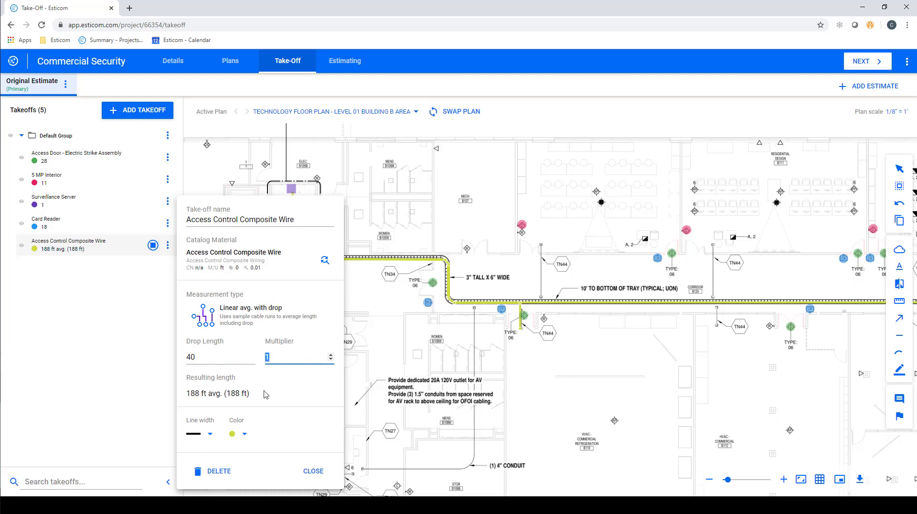
text(28)
click(319, 474)
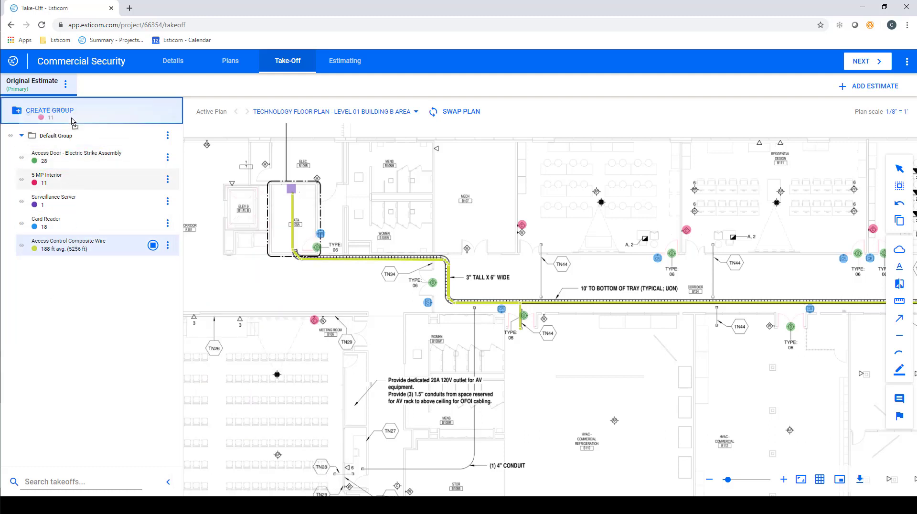
Step: Create a Cameras group from the 5 MP Interior take-off and move the Surveillance Server take-off into it
double_click(50, 245)
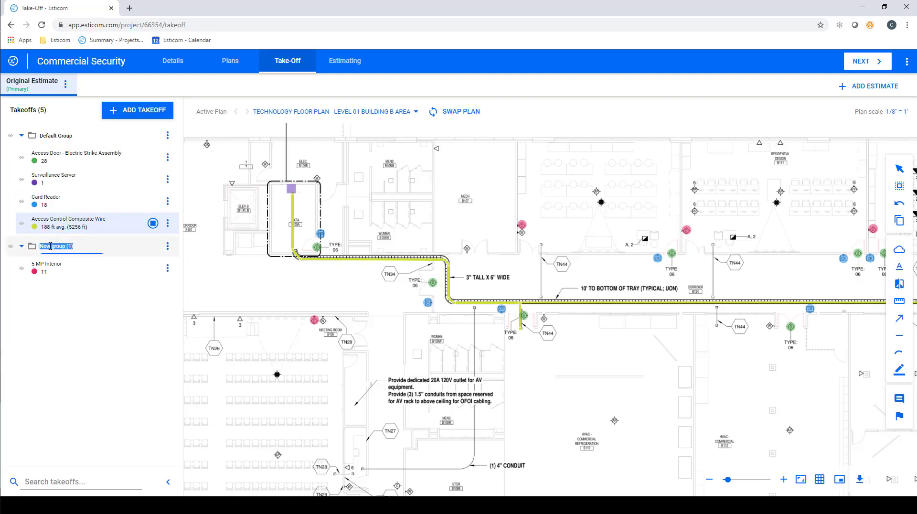
text(Cameras)
key(Return)
drag(52, 185, 50, 275)
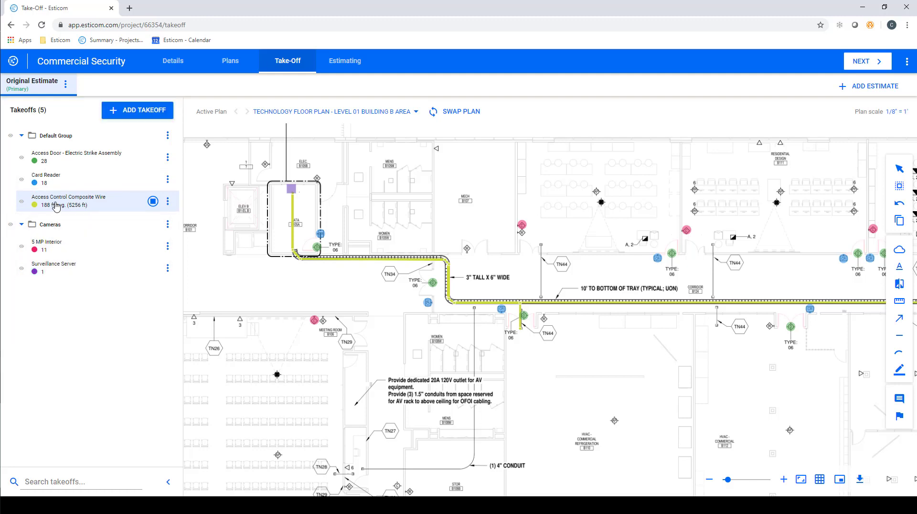
Step: Create an Access Control group from the Card Reader take-off and move the Access Door - Electric Strike Assembly into it
drag(48, 181, 48, 112)
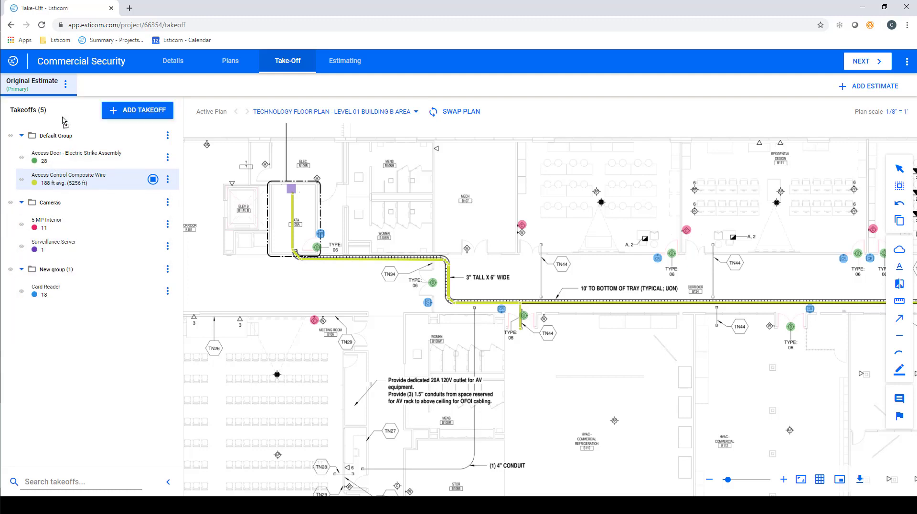
click(52, 269)
text(Access Control)
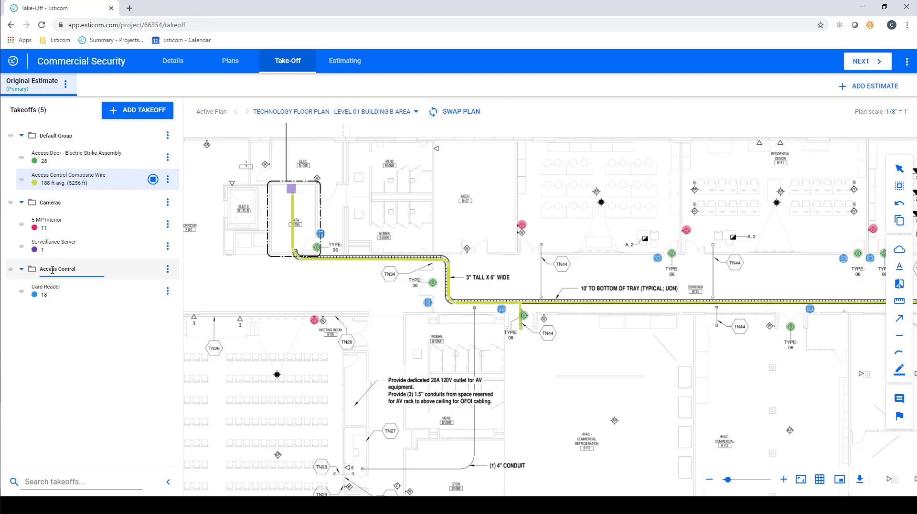
drag(77, 158, 55, 282)
Step: Rename the Default Group as Pre-wire
click(58, 136)
text(Pre-wire)
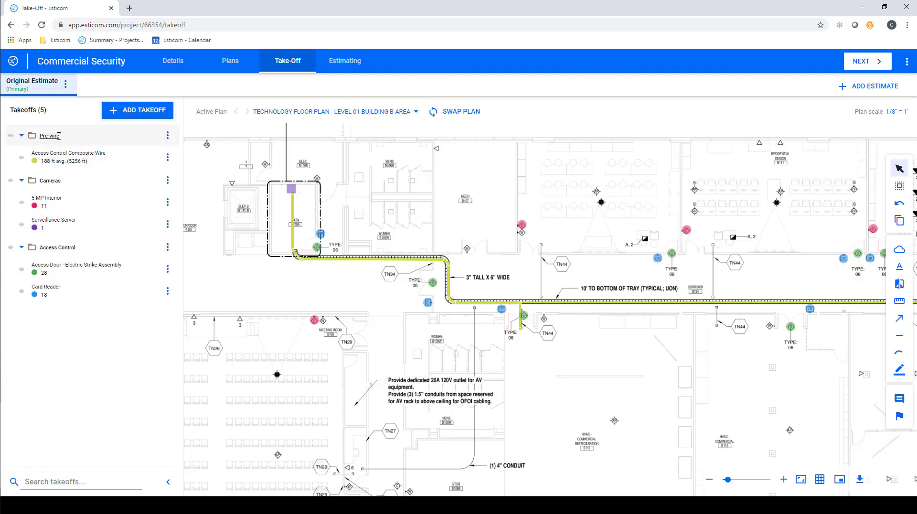
key(Return)
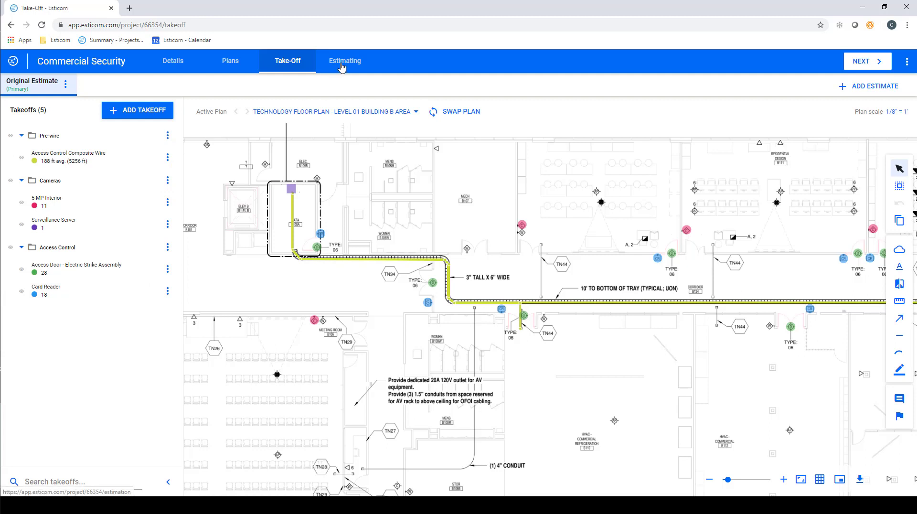
Step: Open the project's estimate and set the Access Control Composite Wire quantity to 6000 ft
click(341, 67)
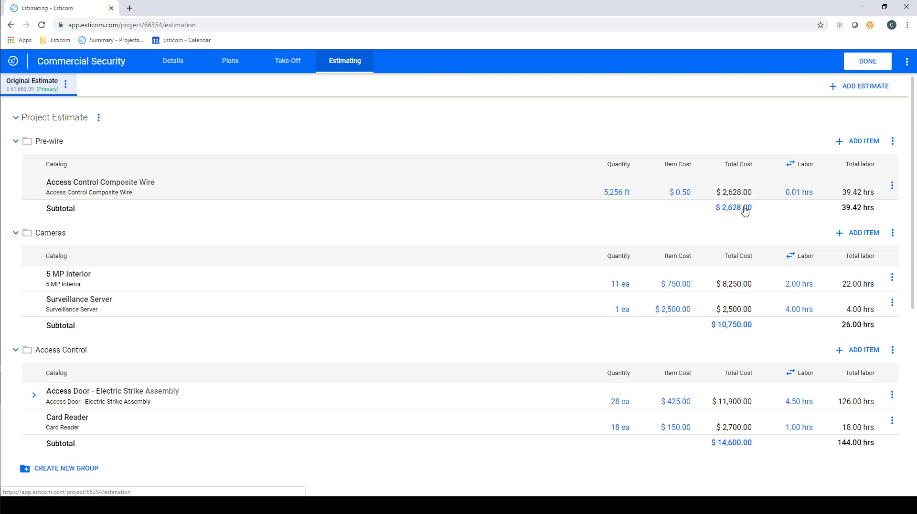
mouse_move(796, 192)
click(620, 191)
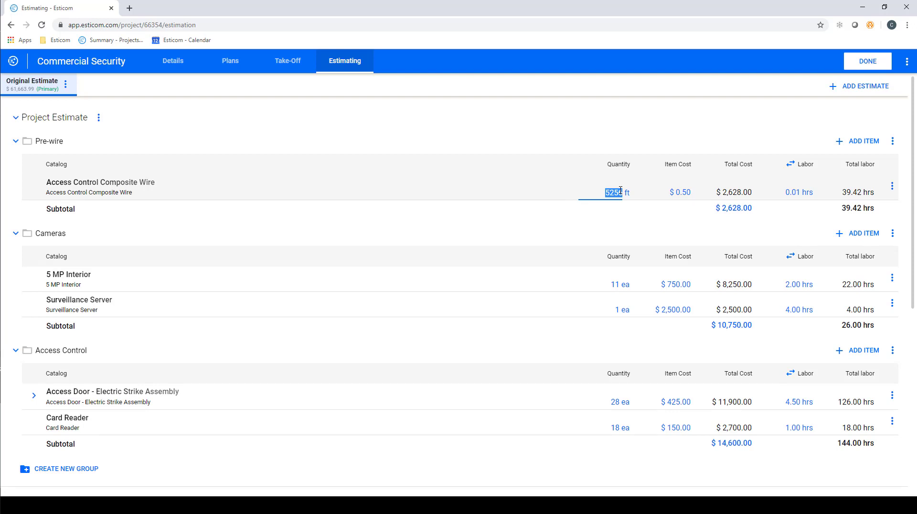
text(6000)
click(573, 152)
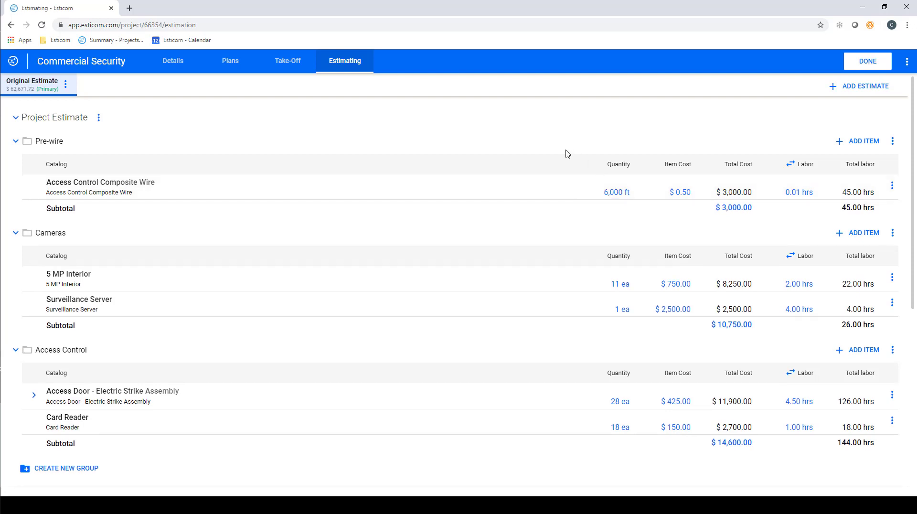
Step: Examine the component items of the Access Door - Electric Strike Assembly and collapse them again
click(34, 396)
scroll(71, 372, down, 2)
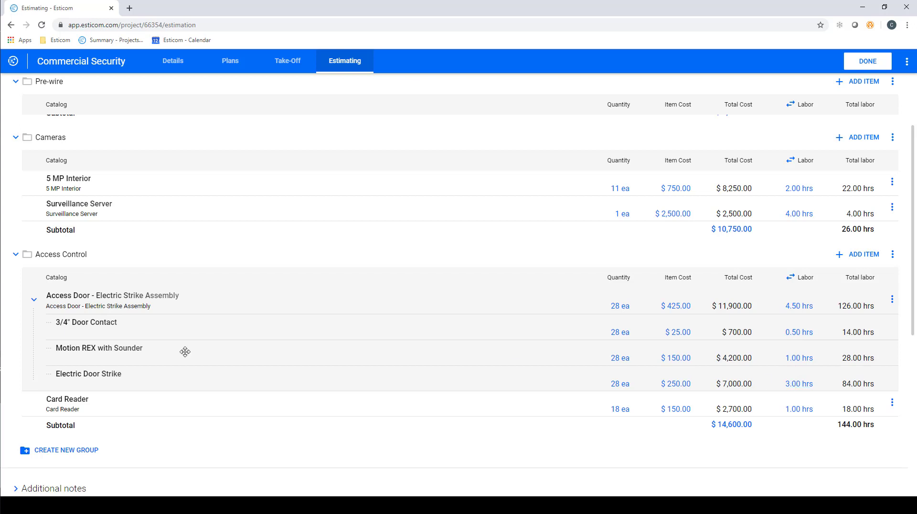
click(34, 298)
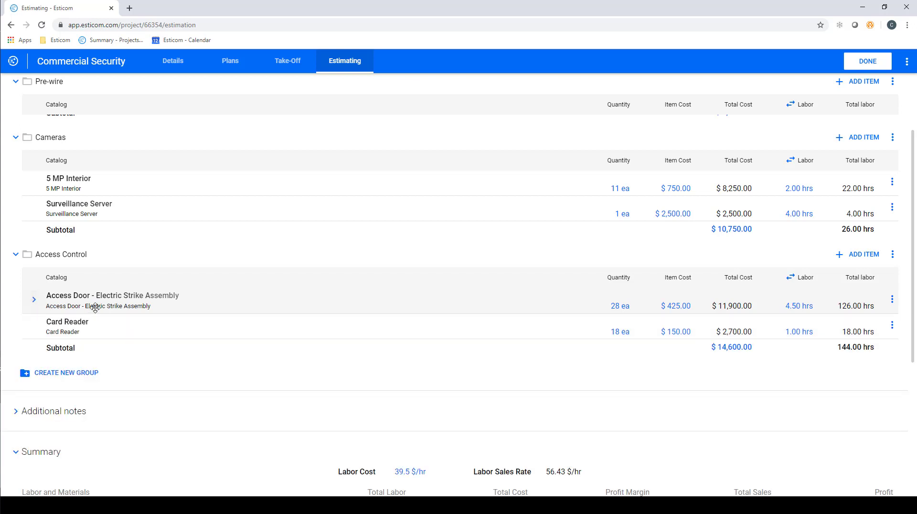
scroll(95, 306, up, 2)
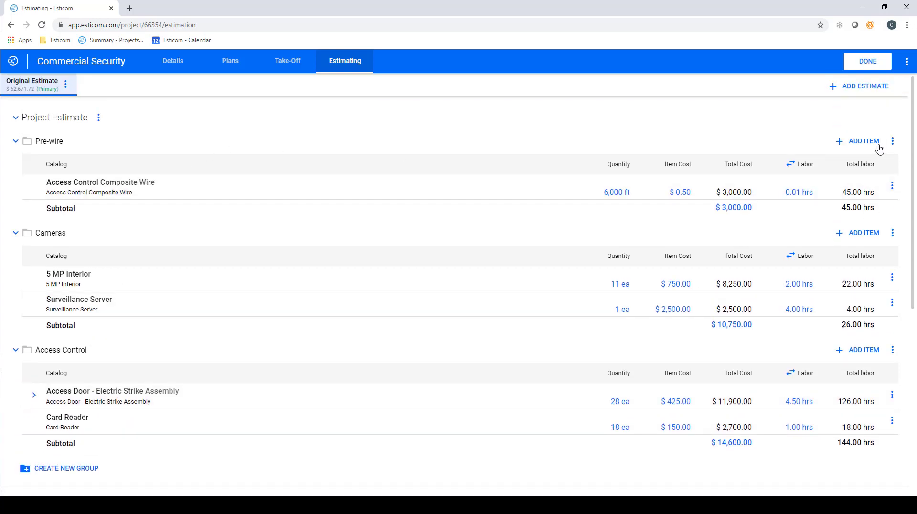
Step: Add the catalog items 2" J-Hook with drop wire and Project Management to the Pre-wire group
click(857, 142)
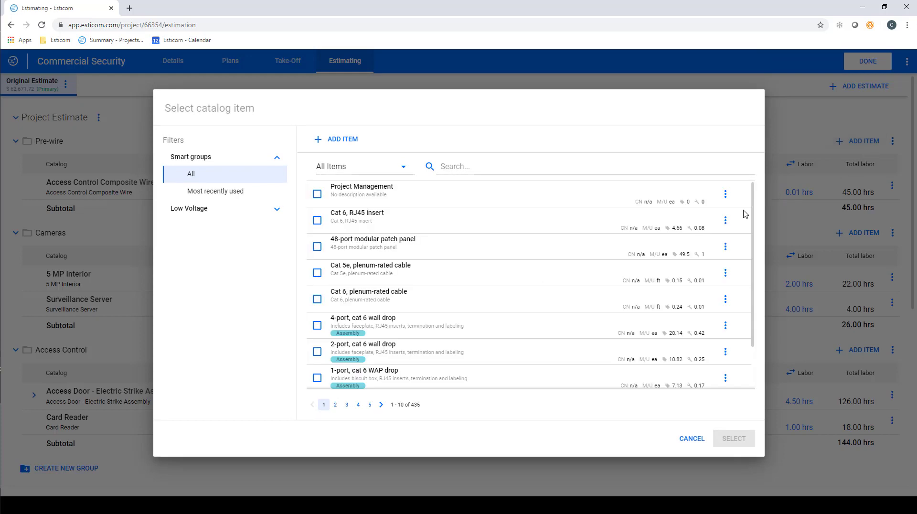
click(464, 168)
text(J)
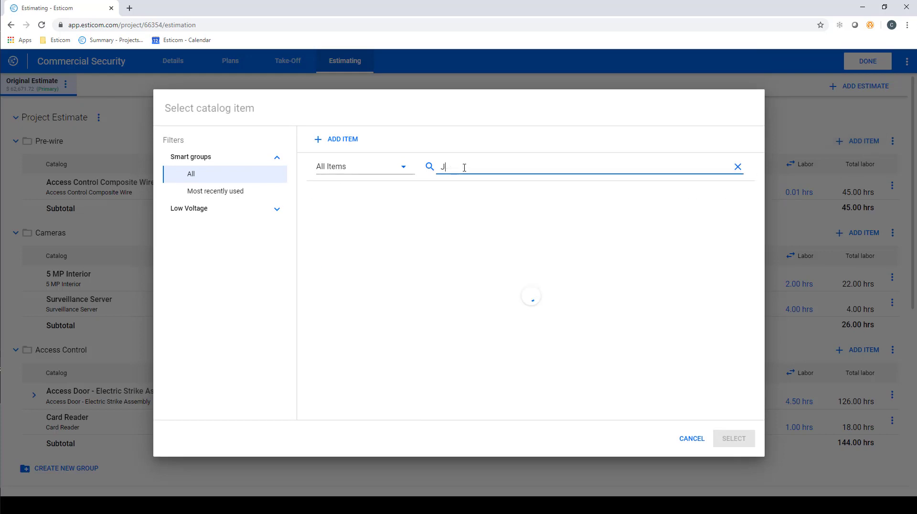
text(-hook)
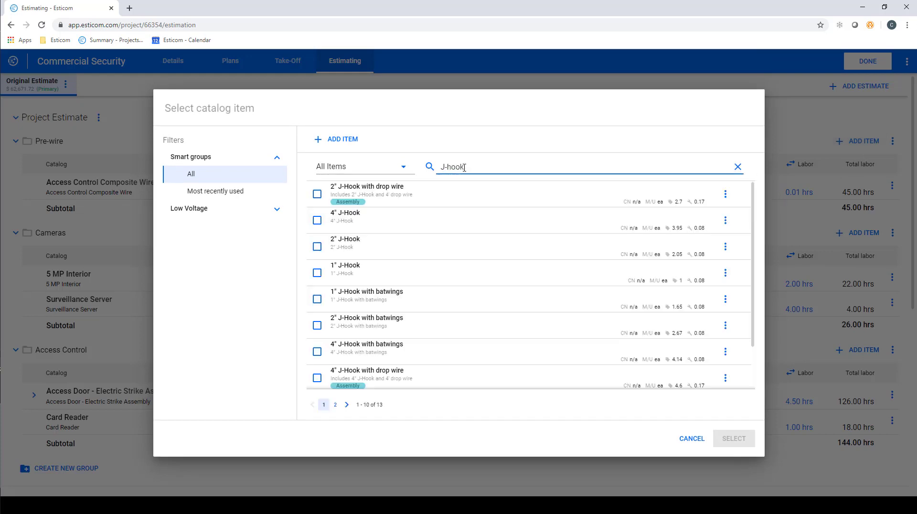
click(317, 193)
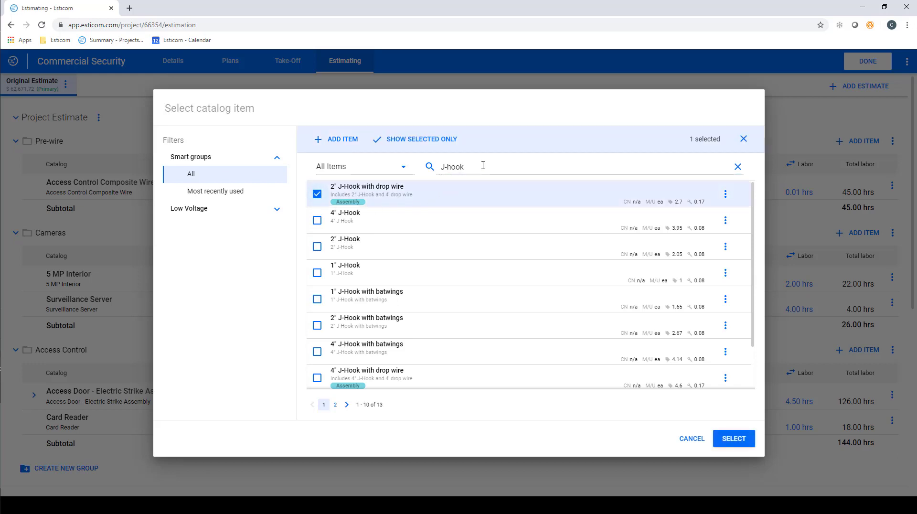
click(430, 168)
text(project)
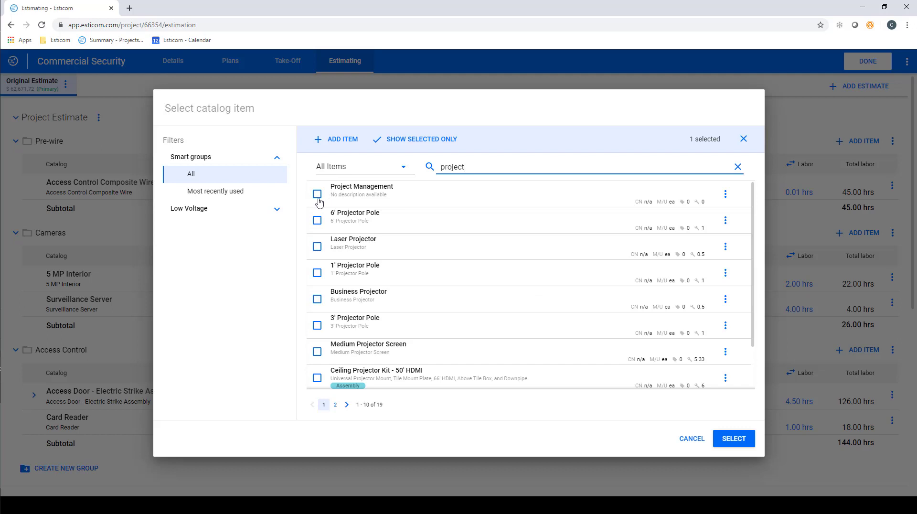
click(316, 194)
click(729, 441)
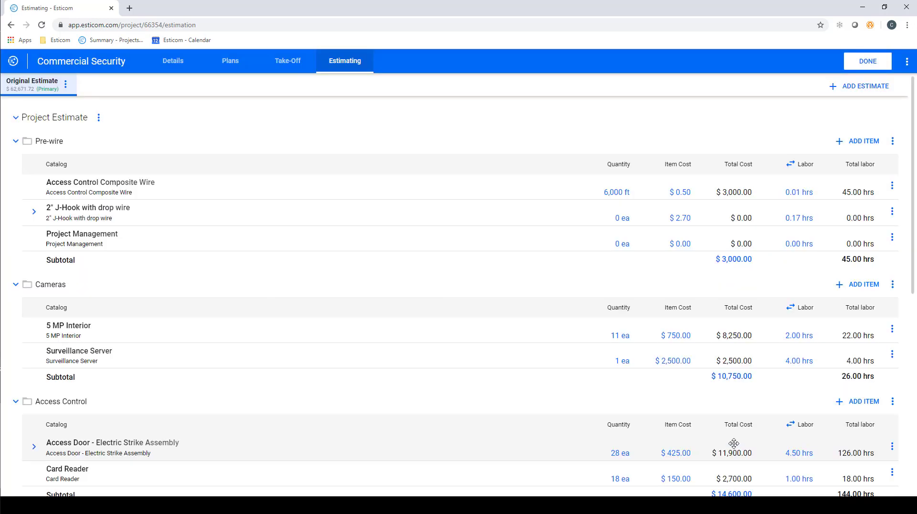
Step: Set the quantity of 2" J-Hook with drop wire to 300 and of Project Management to 30
click(619, 222)
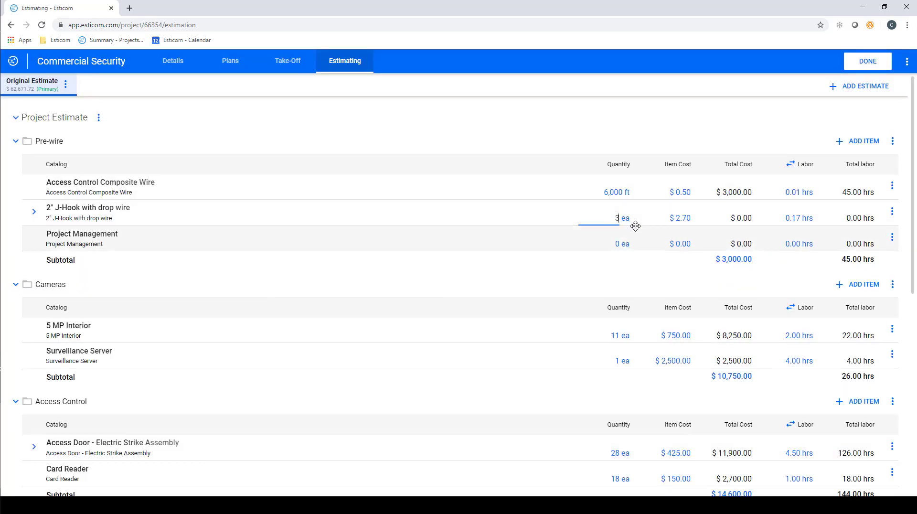
text(300)
key(Return)
click(622, 244)
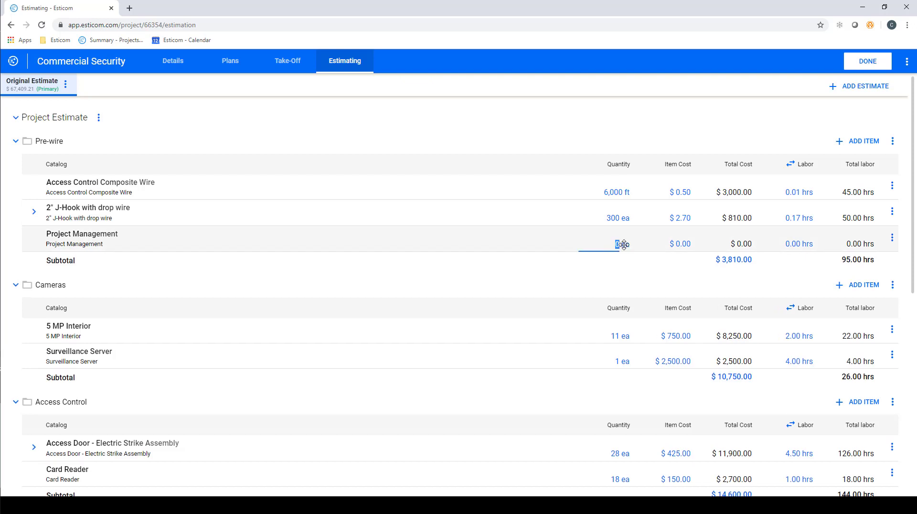
key(Return)
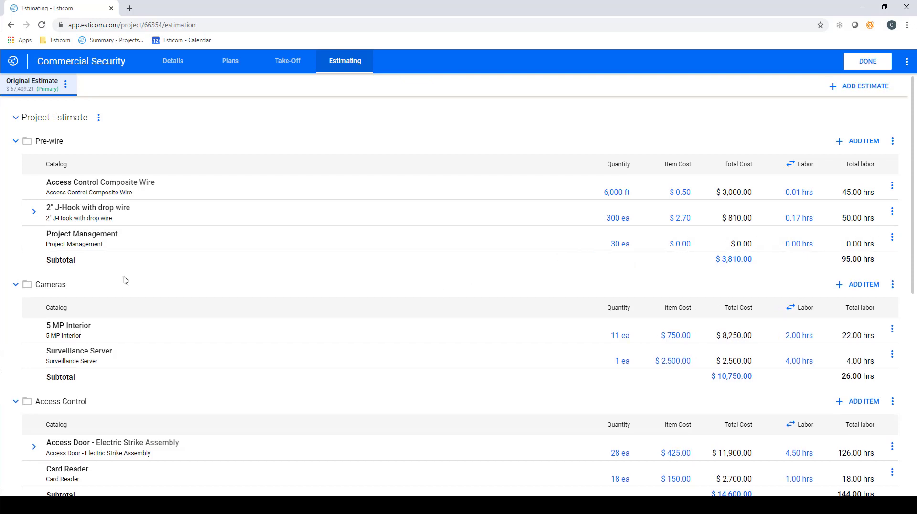
Step: Create a new estimate group named Project Management and move the Project Management item from Pre-wire into it
scroll(128, 279, down, 4)
click(67, 328)
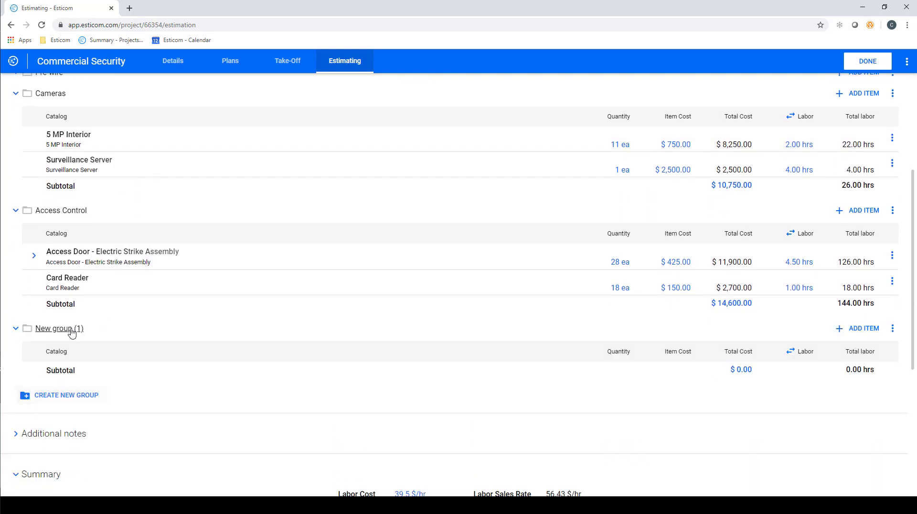
text(Project Management)
scroll(81, 248, up, 2)
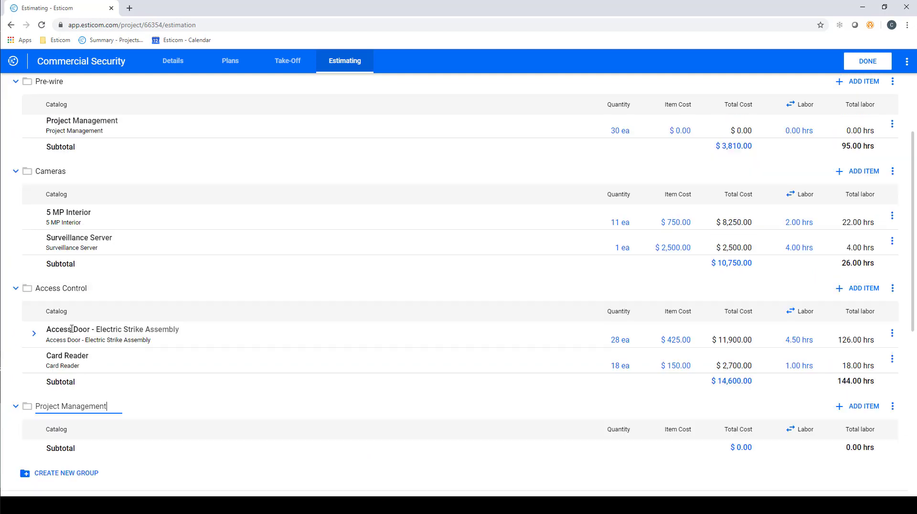
click(97, 150)
drag(98, 150, 94, 446)
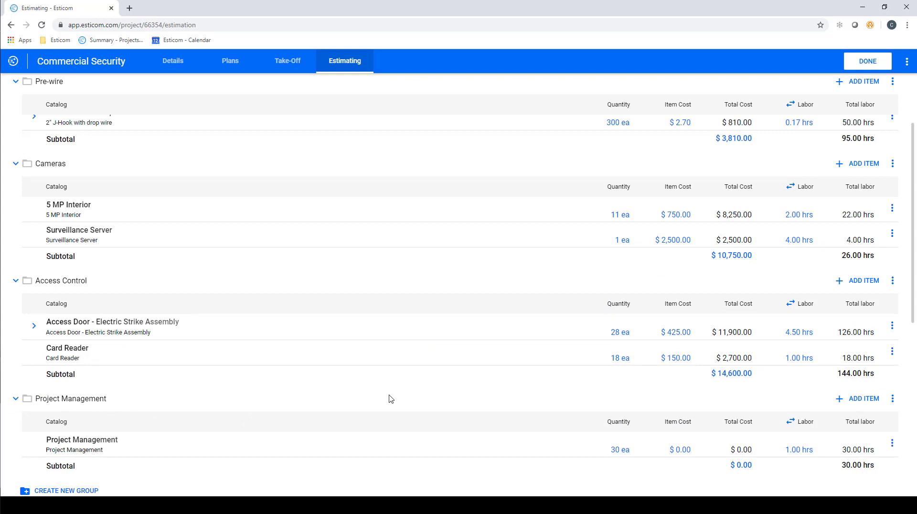
Step: Review the scope of work, inclusions, exclusions and project notes in the estimate's Additional notes, then collapse that section
scroll(390, 399, down, 4)
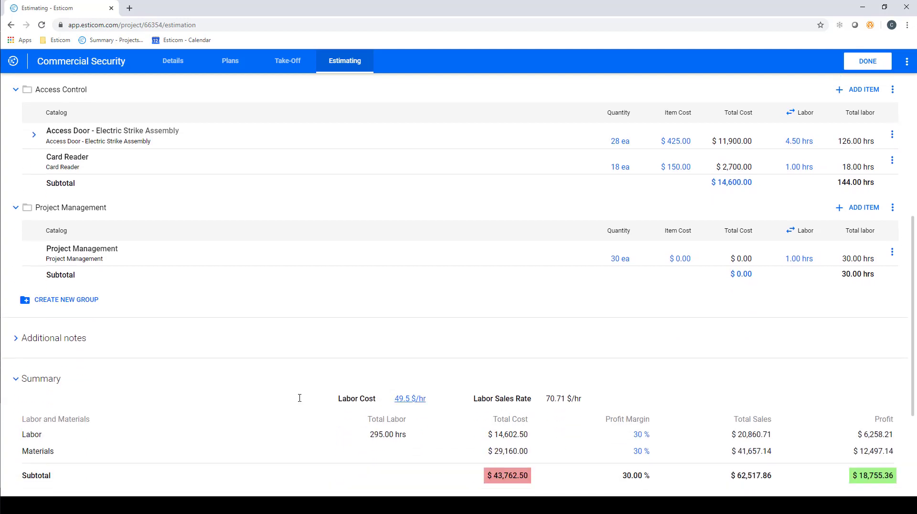
click(16, 338)
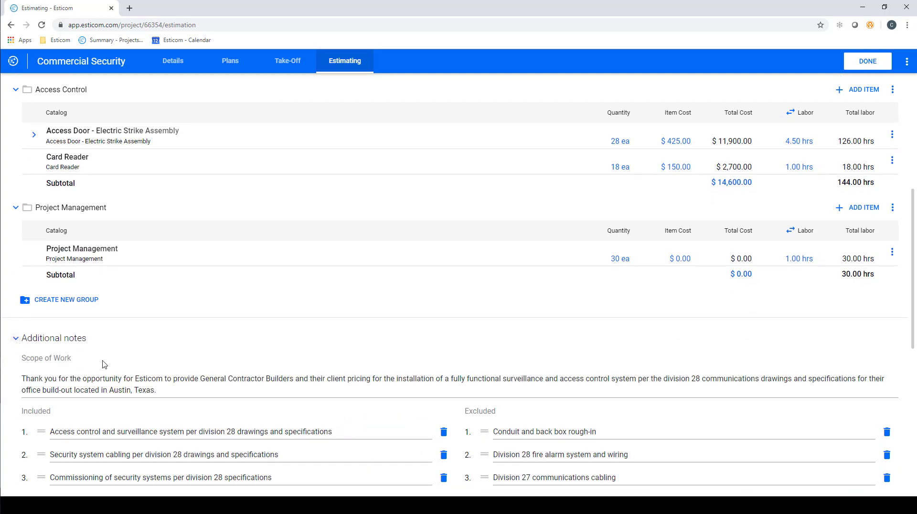
scroll(104, 364, down, 2)
scroll(105, 361, down, 1)
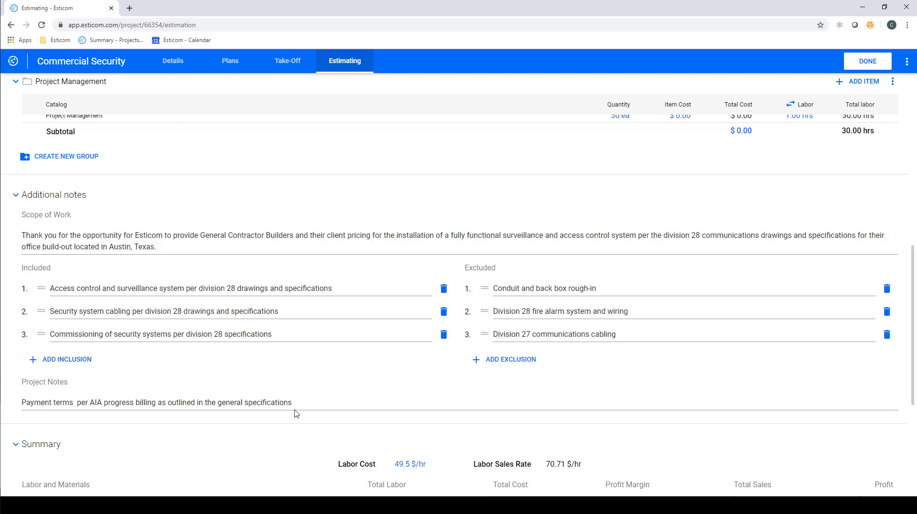
click(36, 196)
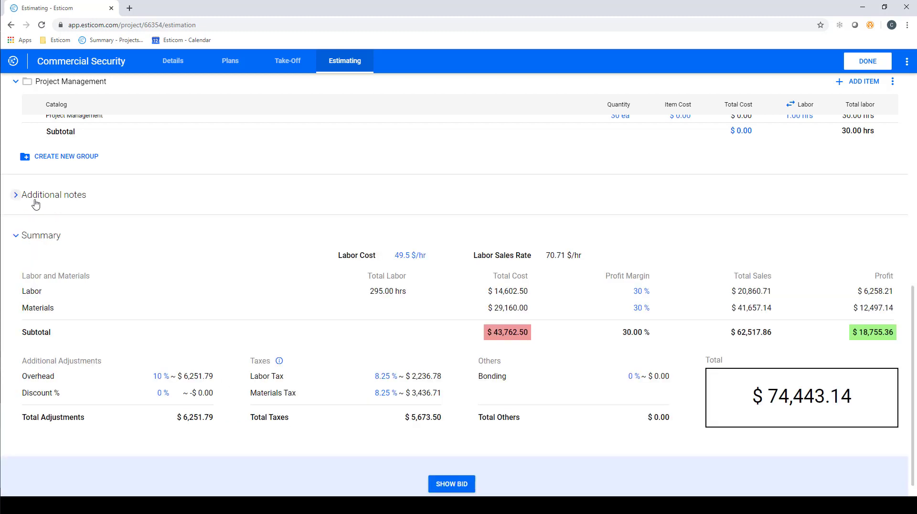
Step: Set the profit margin to 29% for both Labor and Materials in the estimate summary
scroll(93, 212, down, 1)
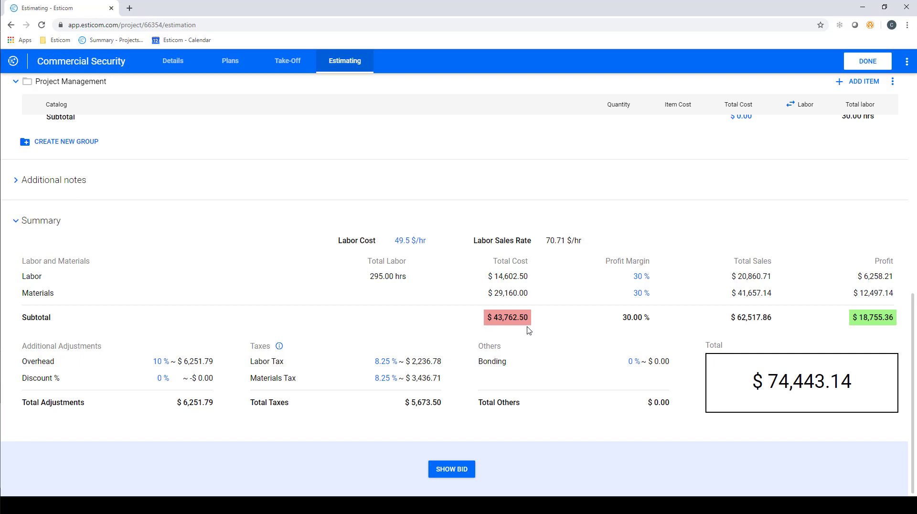
click(638, 276)
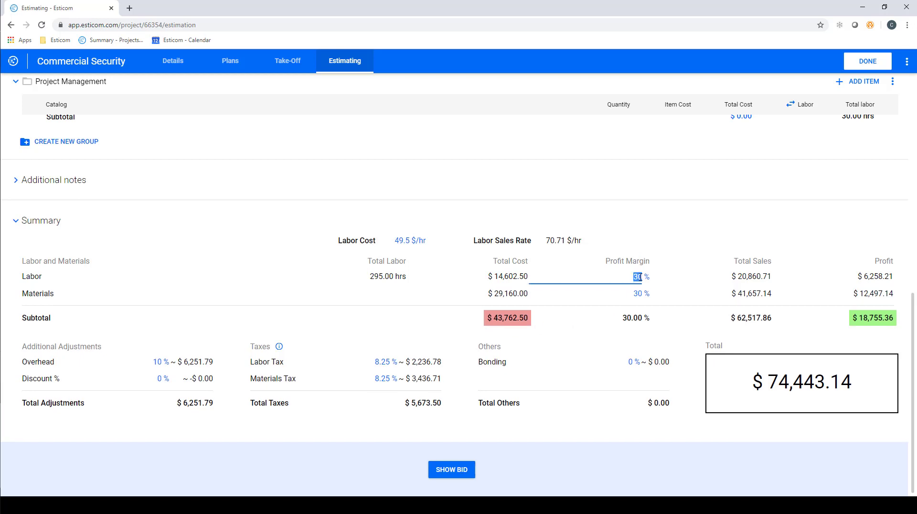
text(29)
click(640, 293)
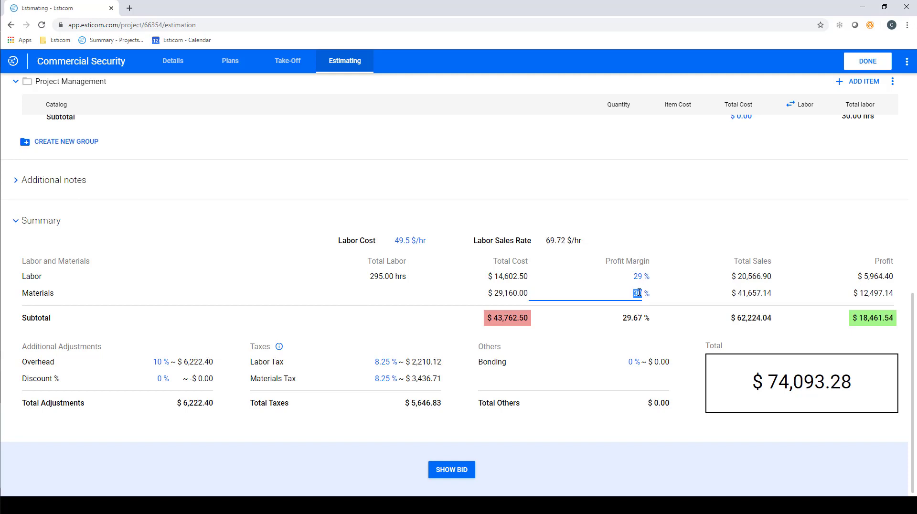
click(665, 297)
click(157, 362)
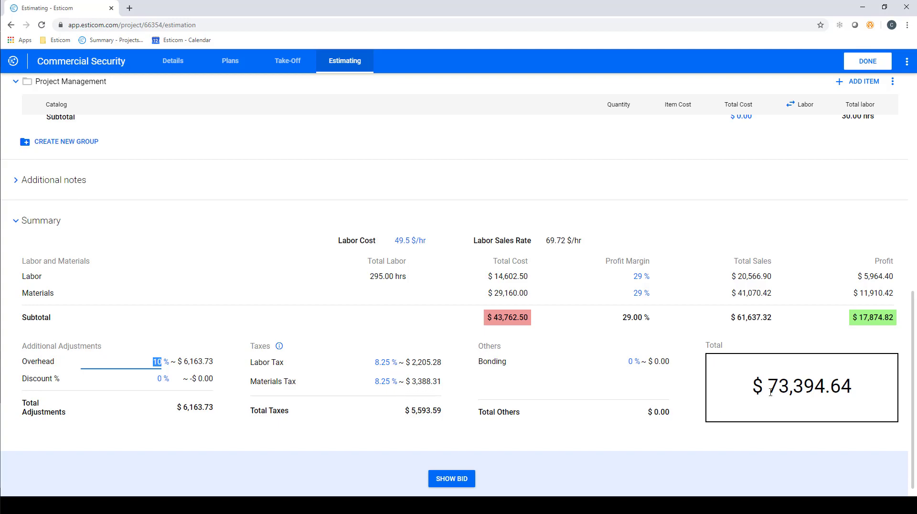
Step: Show the bid for the Commercial Security project, review it through to its display options, and export it as a PDF
click(452, 480)
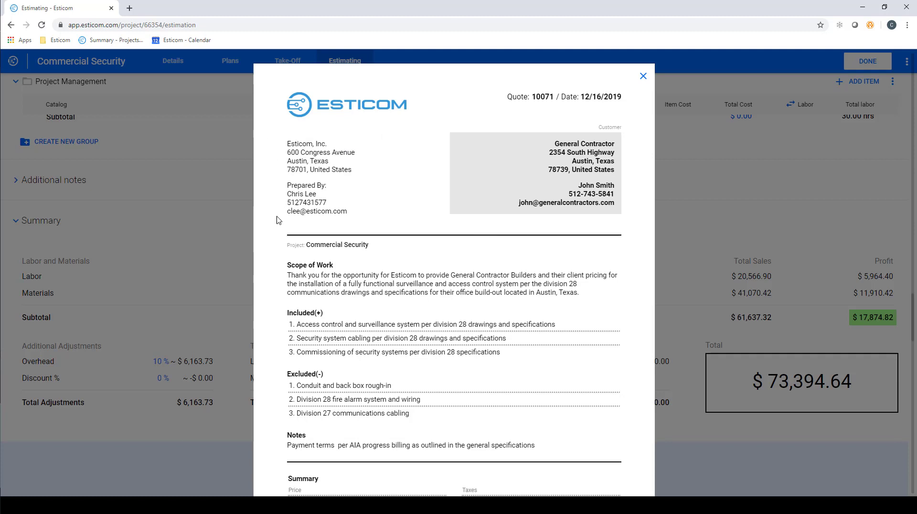
scroll(269, 224, down, 3)
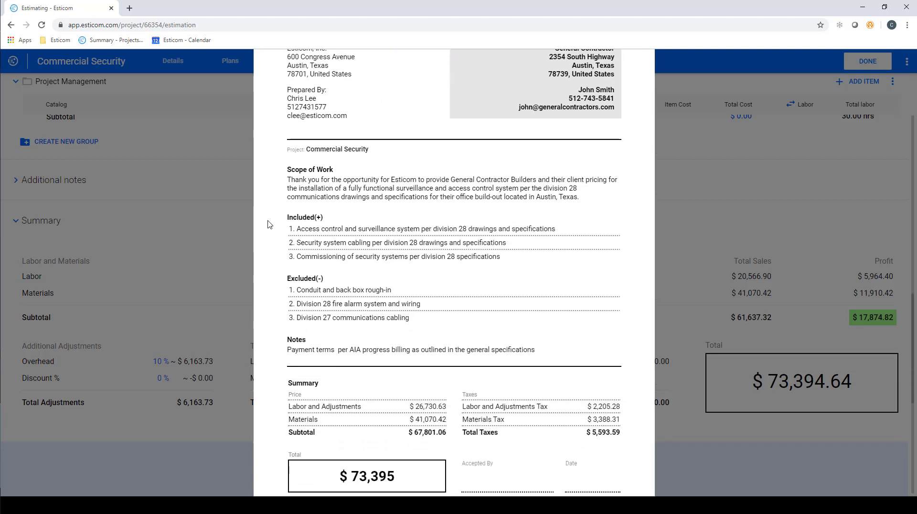
scroll(269, 225, down, 2)
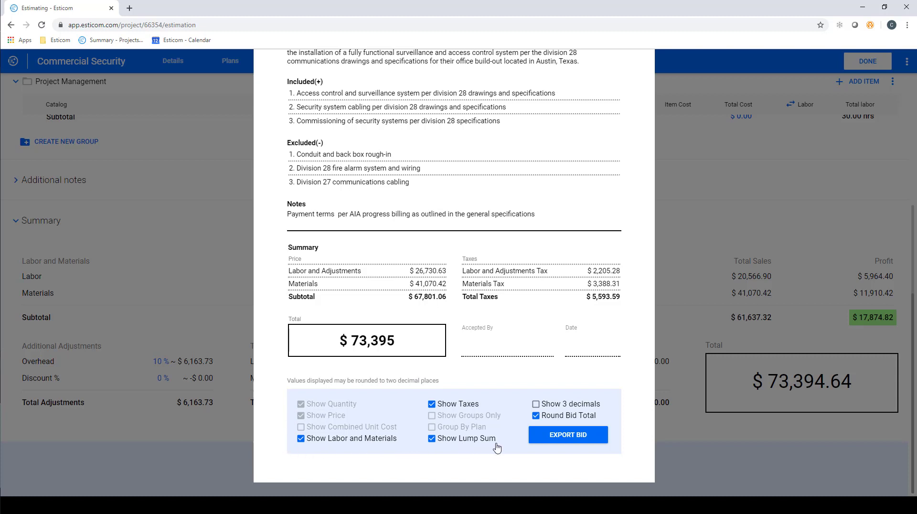
click(563, 436)
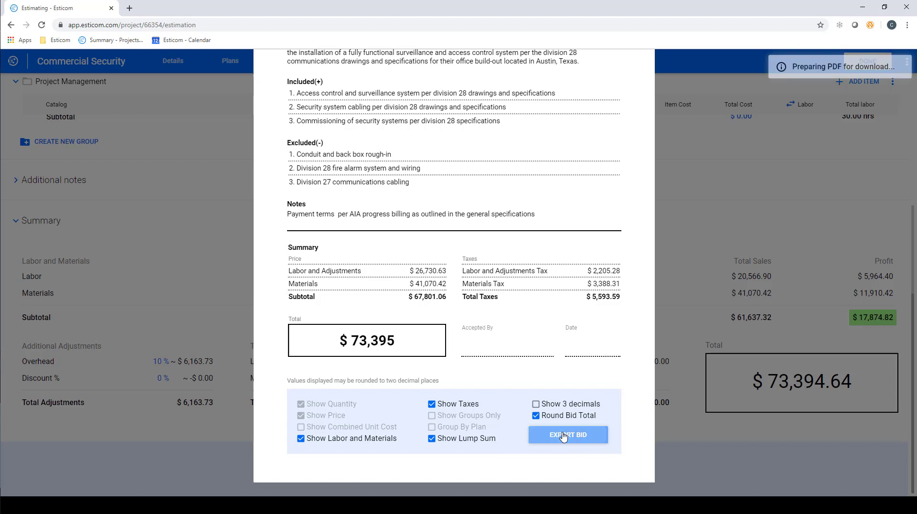